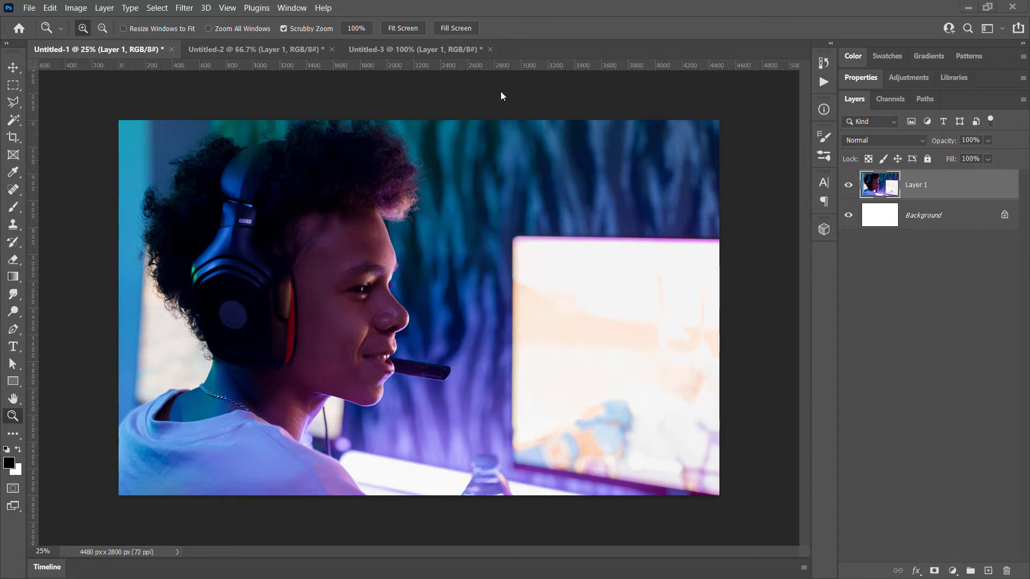
Create a new document 1 pixel wide and 2 pixels high.
left_click(29, 8)
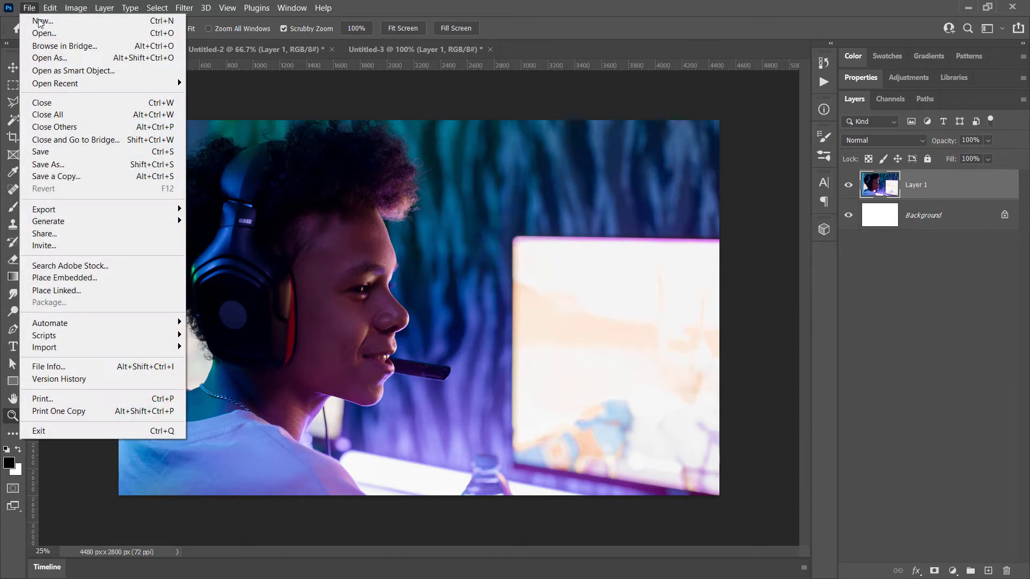
left_click(39, 22)
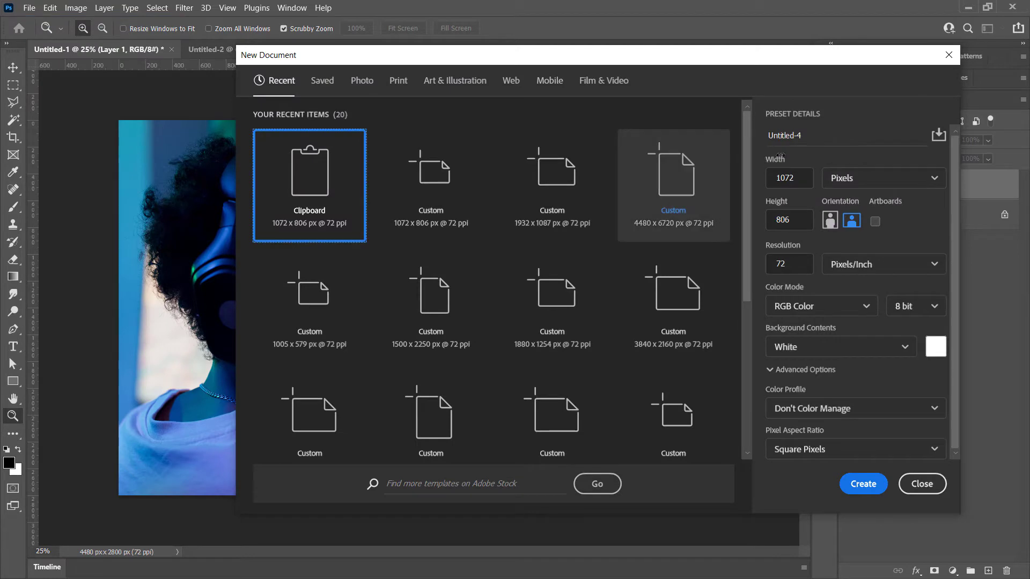
type("1")
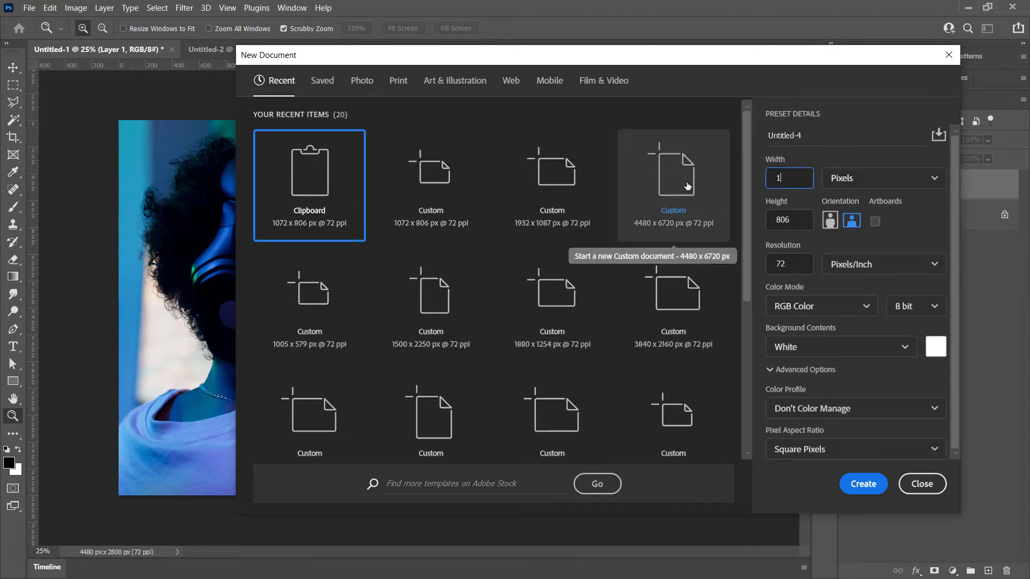
key("Tab")
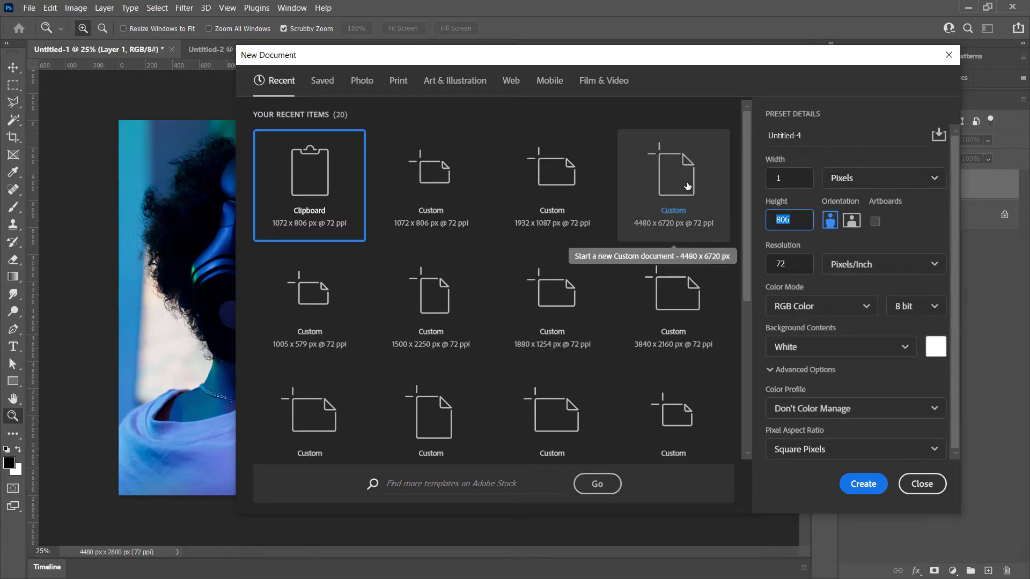
type("2")
left_click(864, 486)
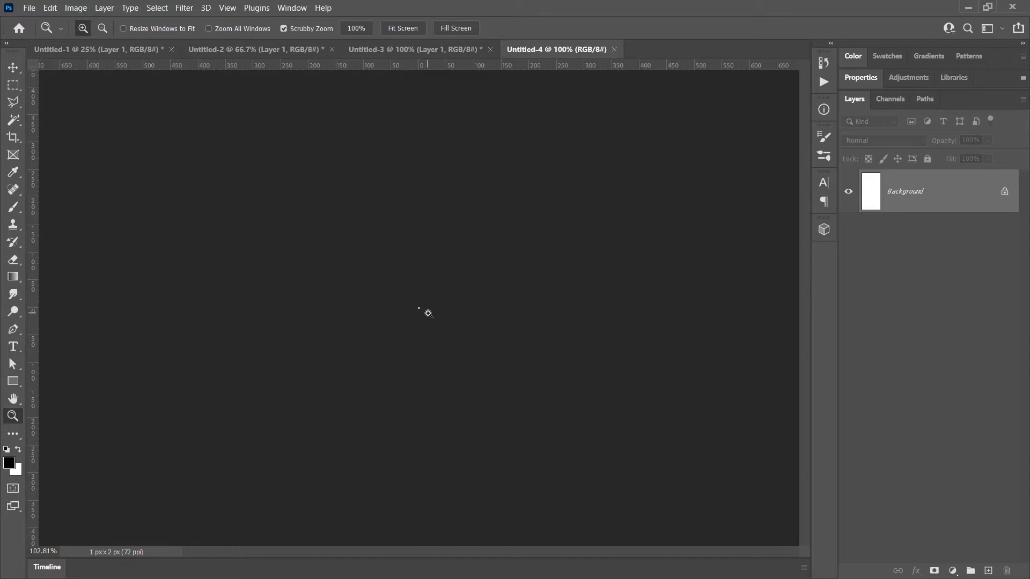
Select the upper pixel of the canvas and fill it with black using the Paint Bucket tool.
left_click_drag(418, 303, 731, 543)
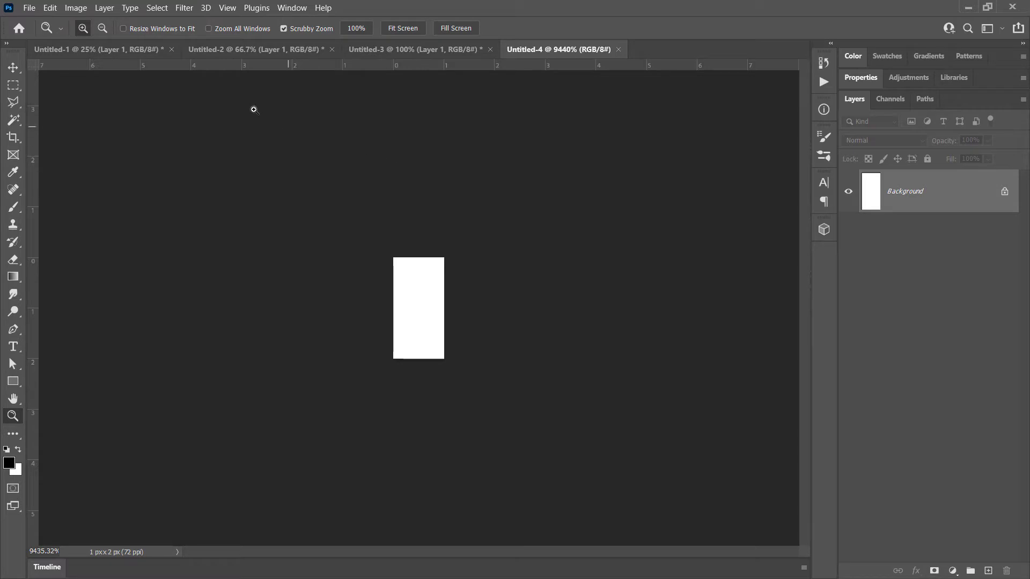
left_click(13, 87)
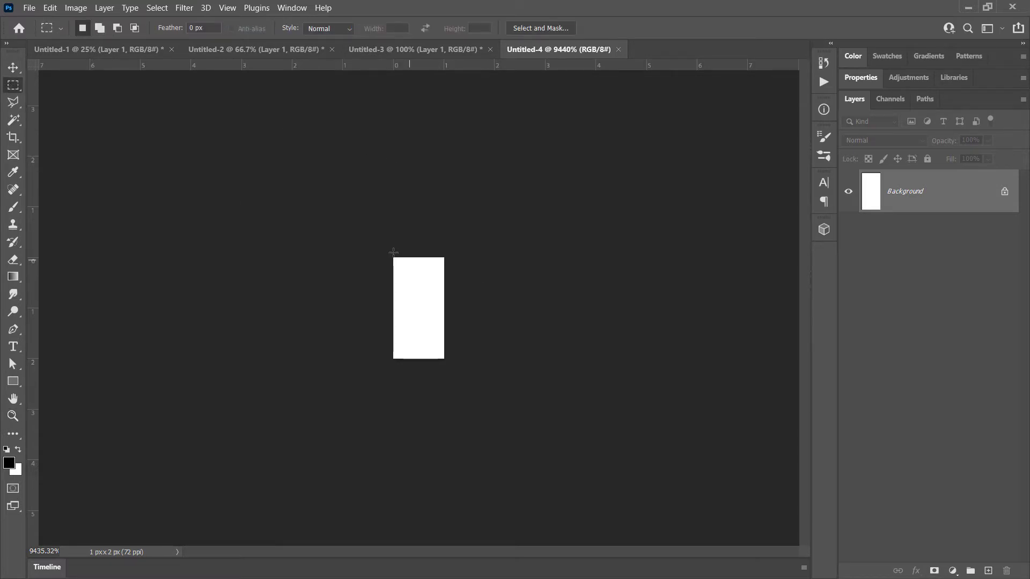
left_click_drag(393, 252, 433, 277)
left_click(17, 267)
left_click(17, 281)
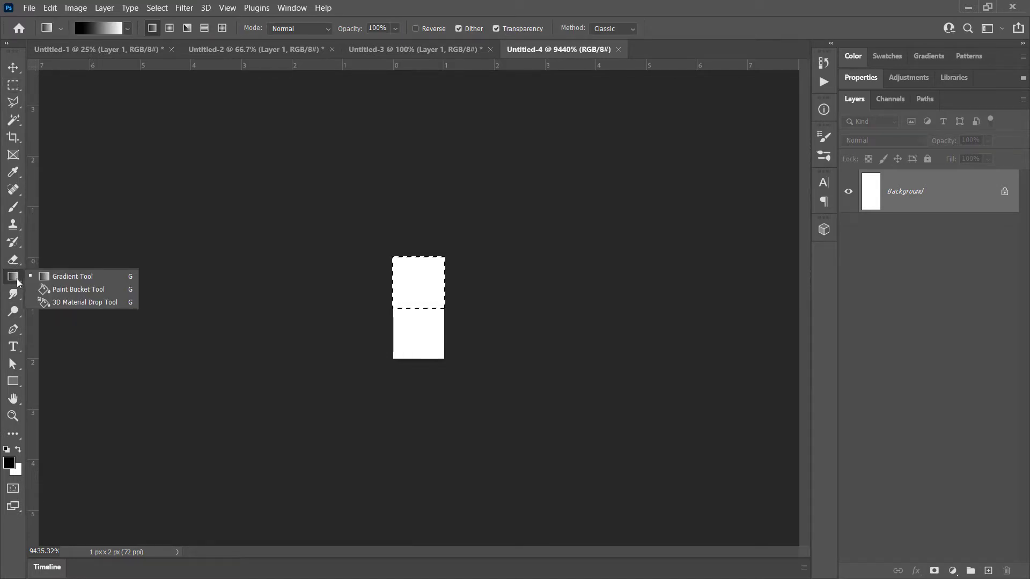
left_click(63, 291)
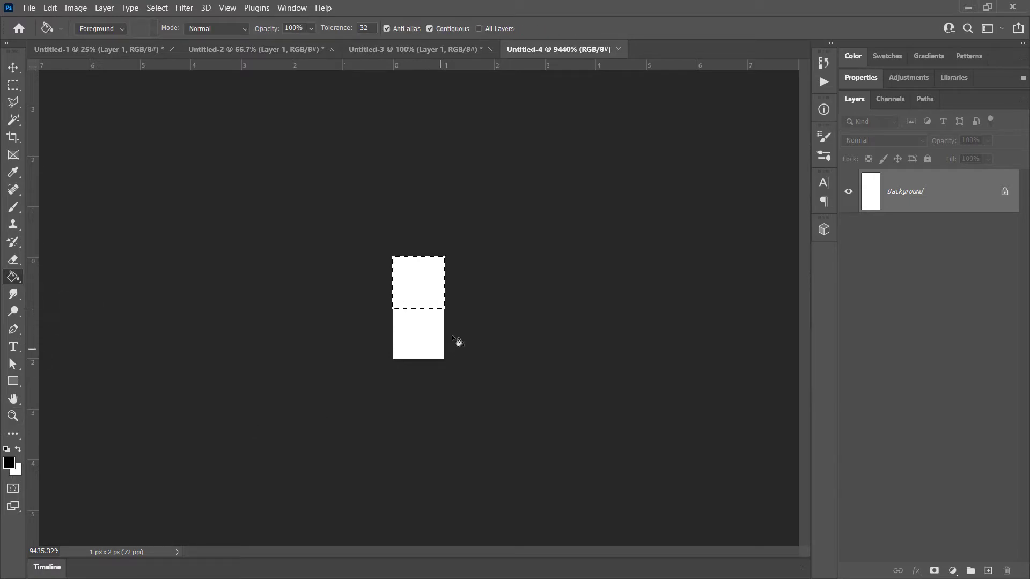
left_click(423, 281)
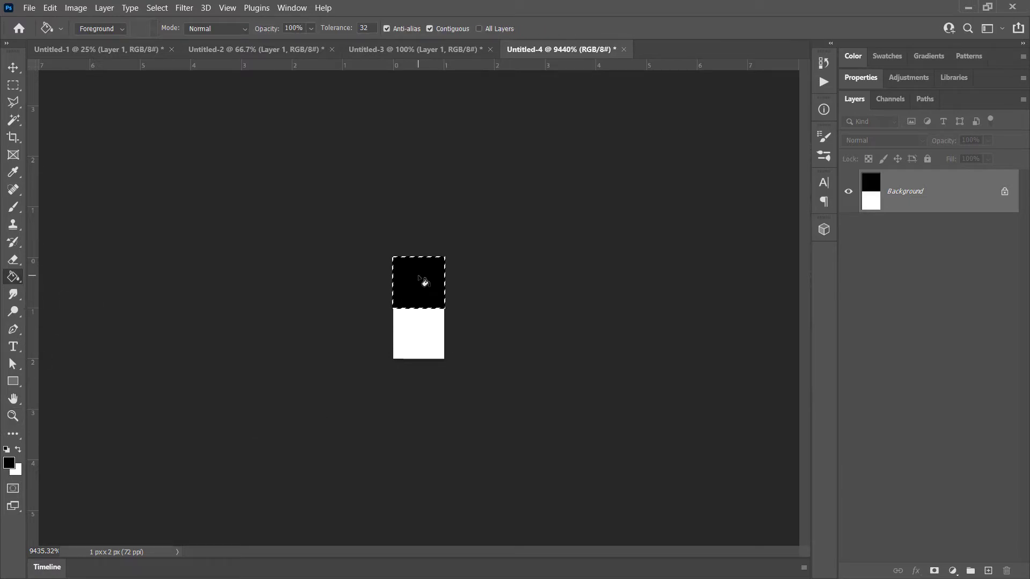
Select the lower pixel, fill it with white using the Paint Bucket tool, and clear the selection.
left_click(10, 86)
left_click_drag(441, 357, 383, 308)
left_click(19, 451)
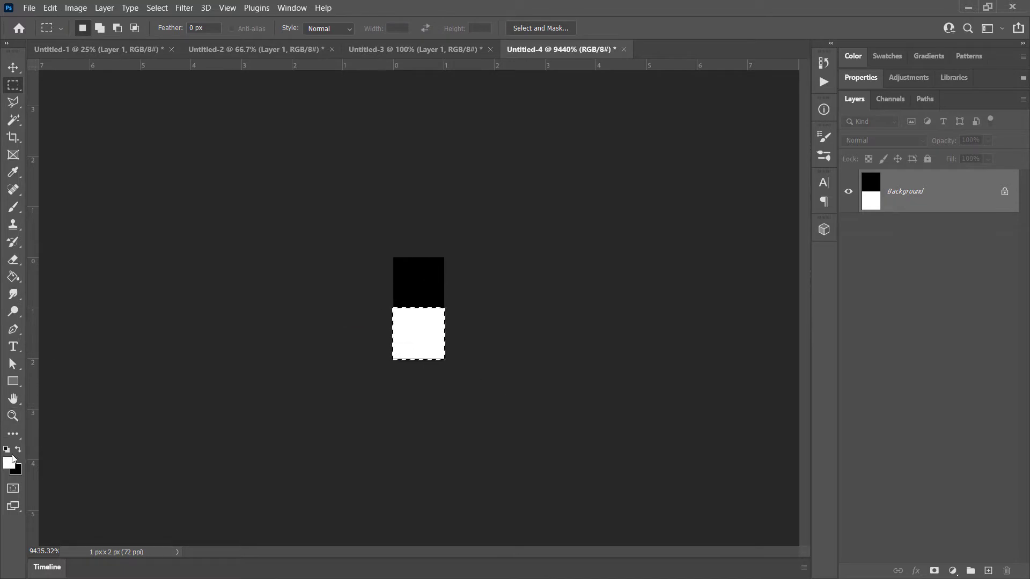
left_click(13, 277)
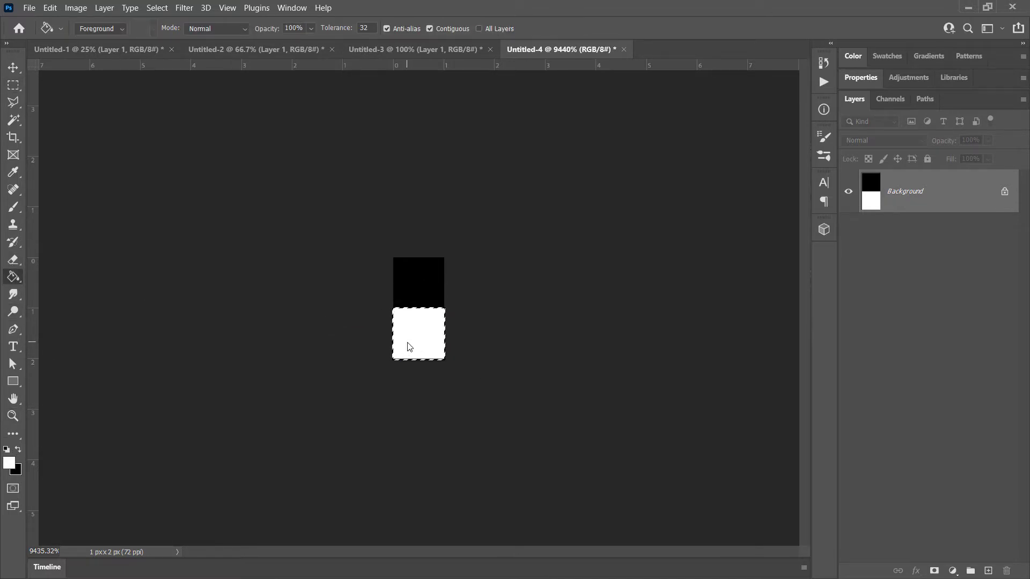
key("ctrl+d")
Select the entire two-pixel canvas and define it as a pattern named Scanlines.
left_click(13, 86)
left_click_drag(394, 244, 483, 340)
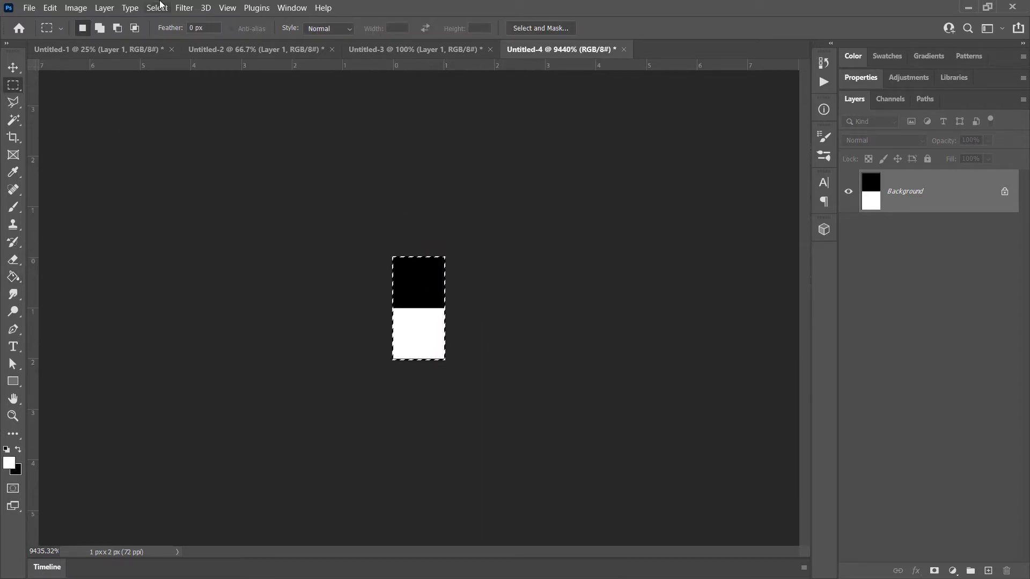
left_click(54, 9)
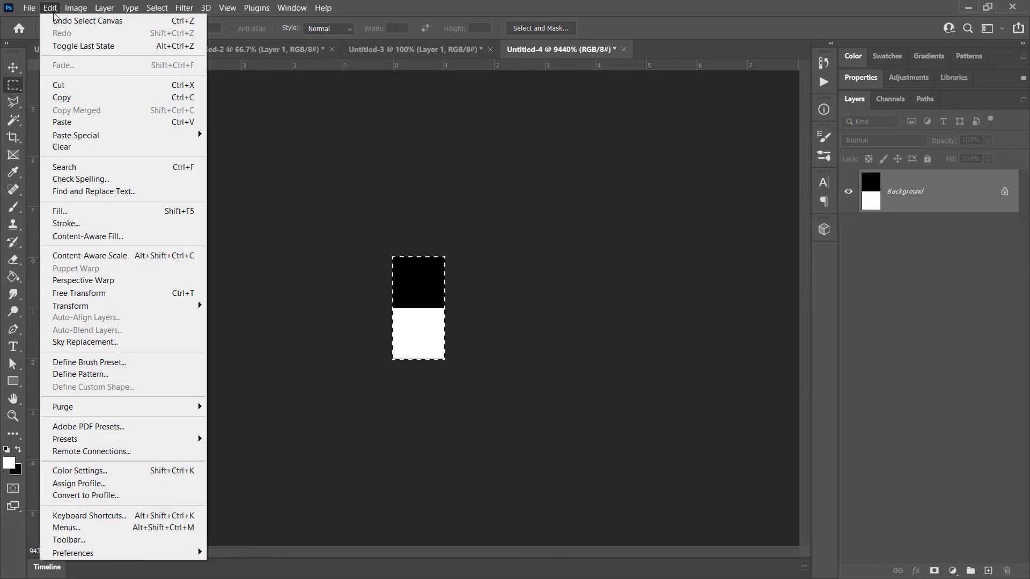
left_click(81, 375)
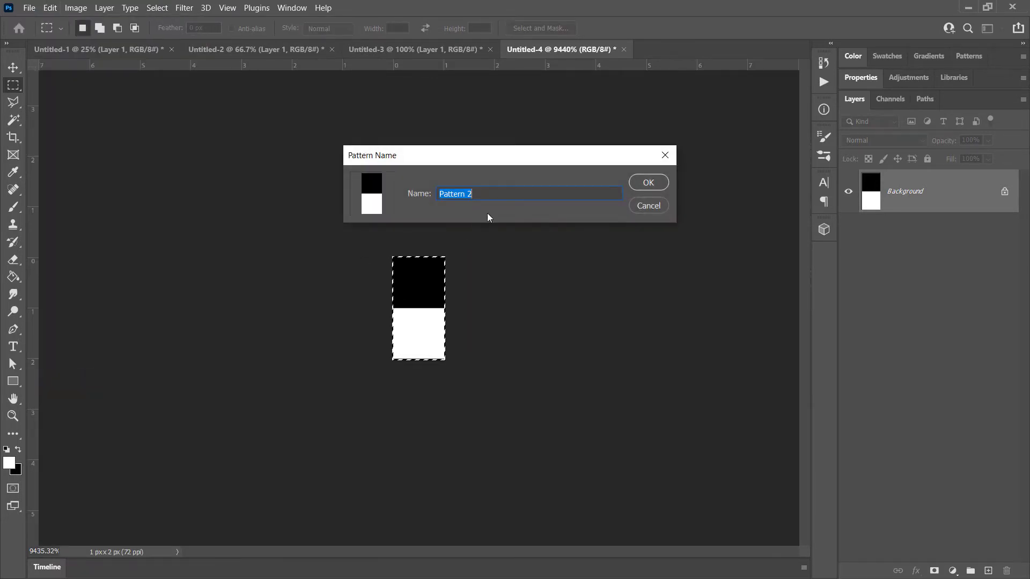
type("Scanlines")
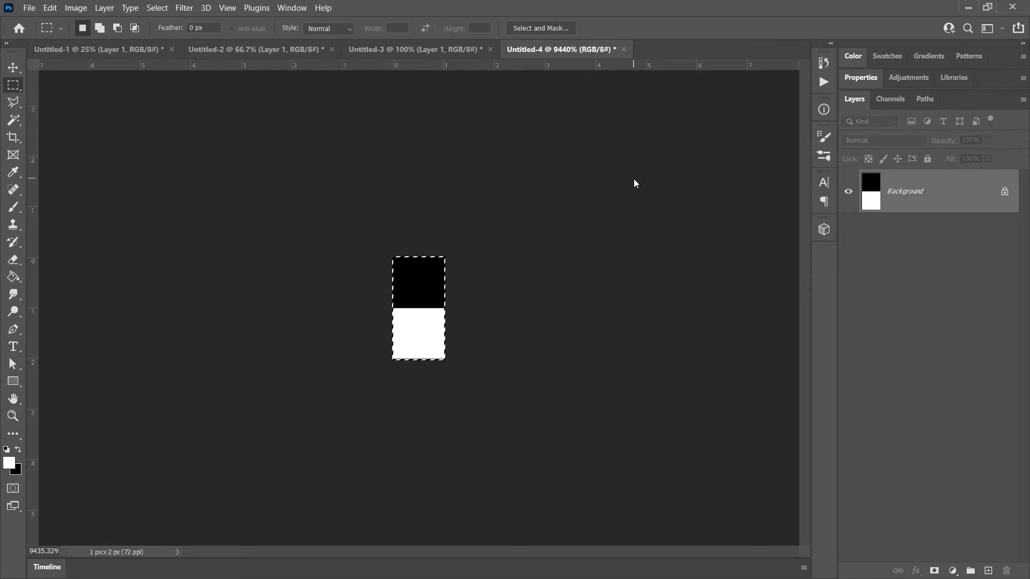
left_click(634, 183)
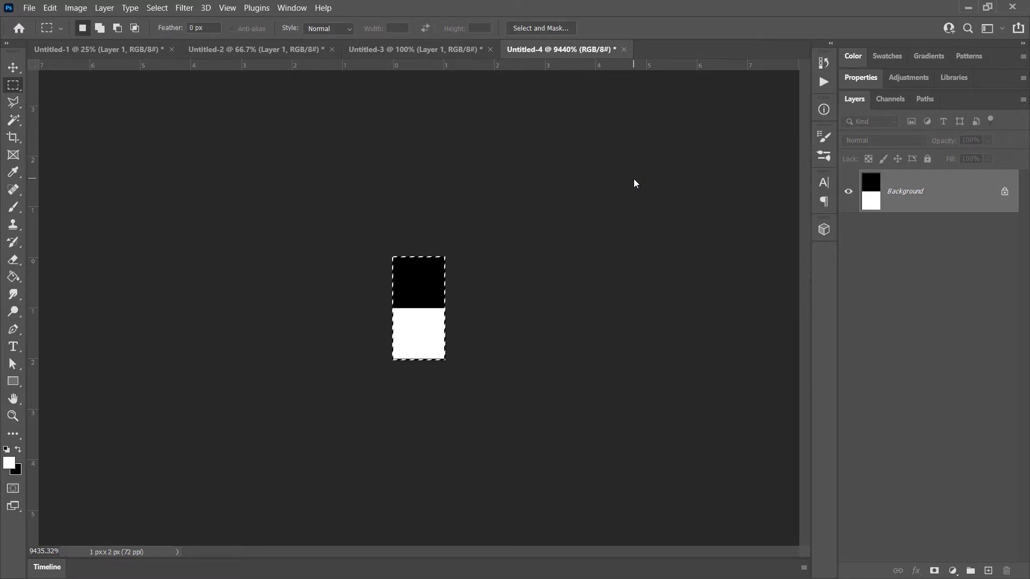
Switch to the Untitled-1 photo document and add a new empty layer above the photo.
left_click(127, 55)
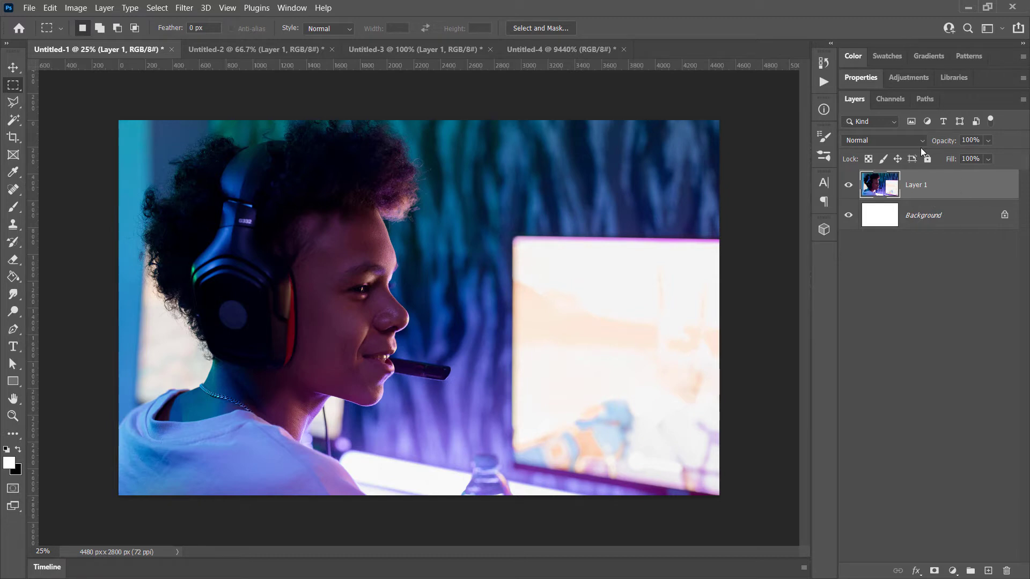
left_click(288, 8)
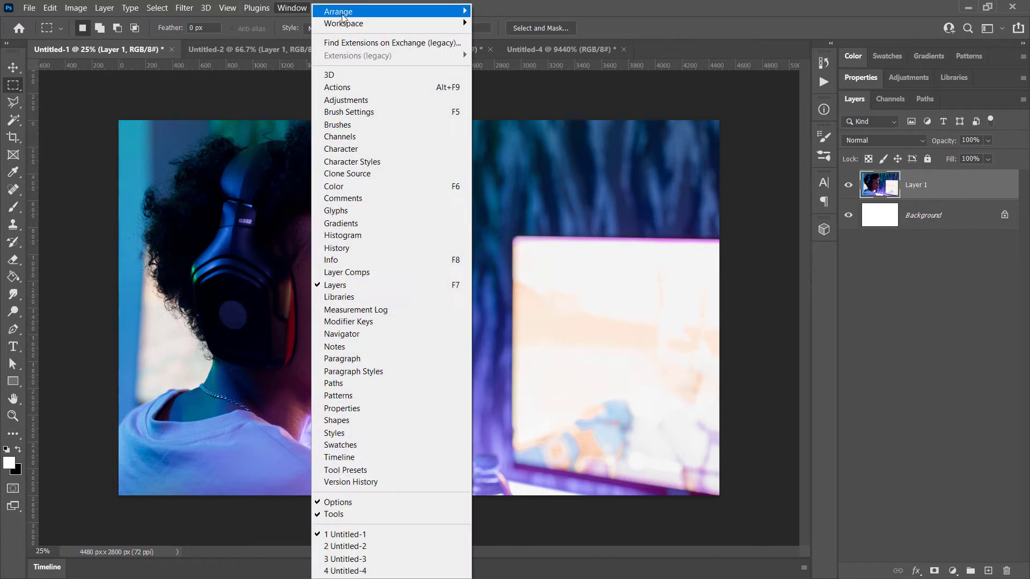
left_click(629, 4)
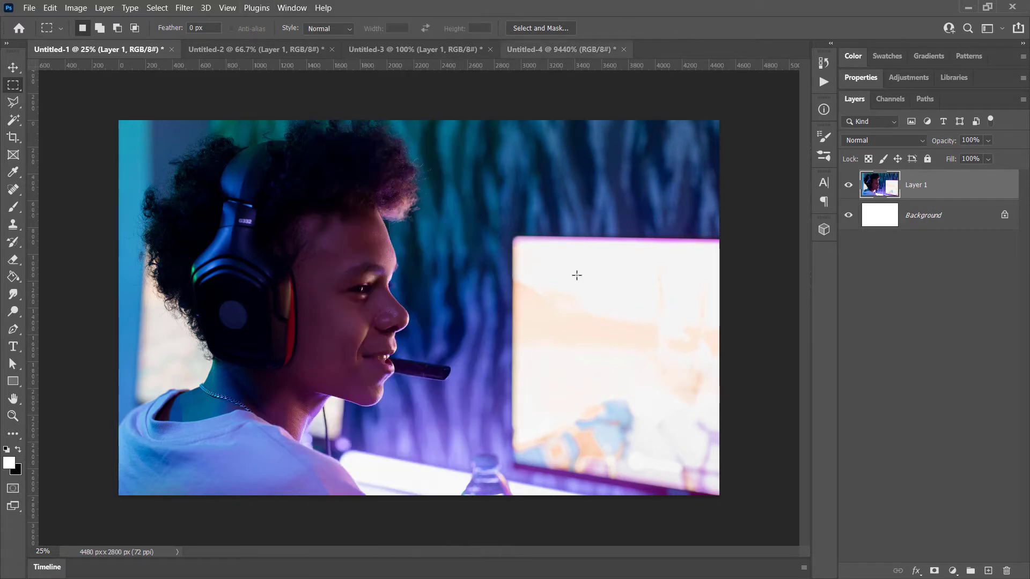
left_click(989, 570)
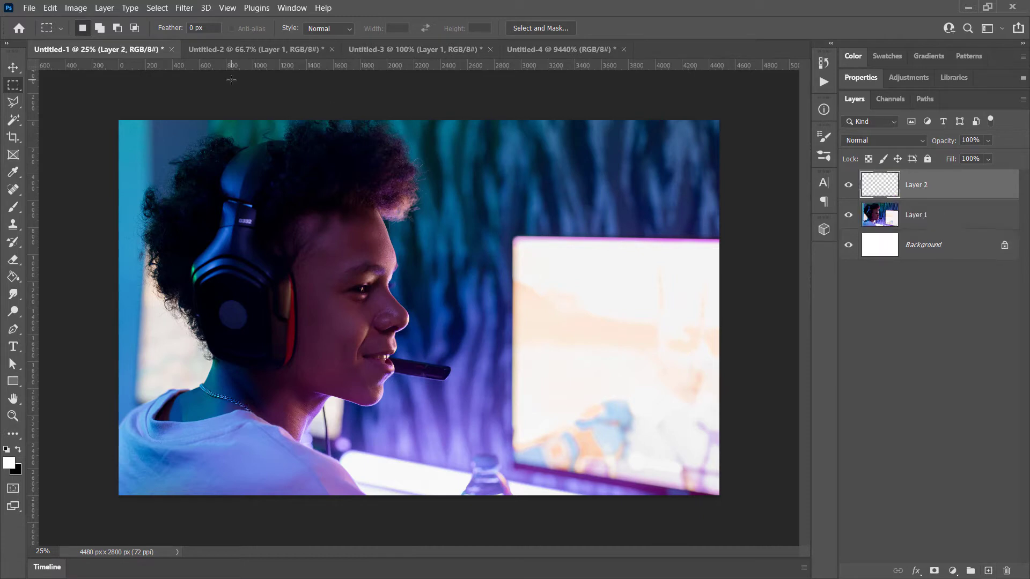
Fill the new layer with the Scanlines custom pattern at Normal mode and 100% opacity.
left_click(50, 8)
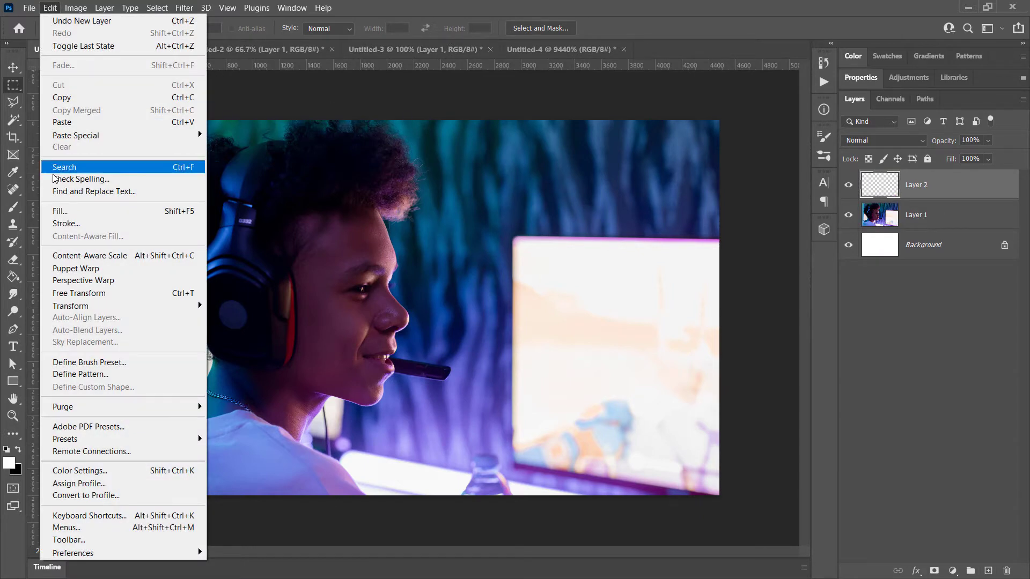
left_click(61, 213)
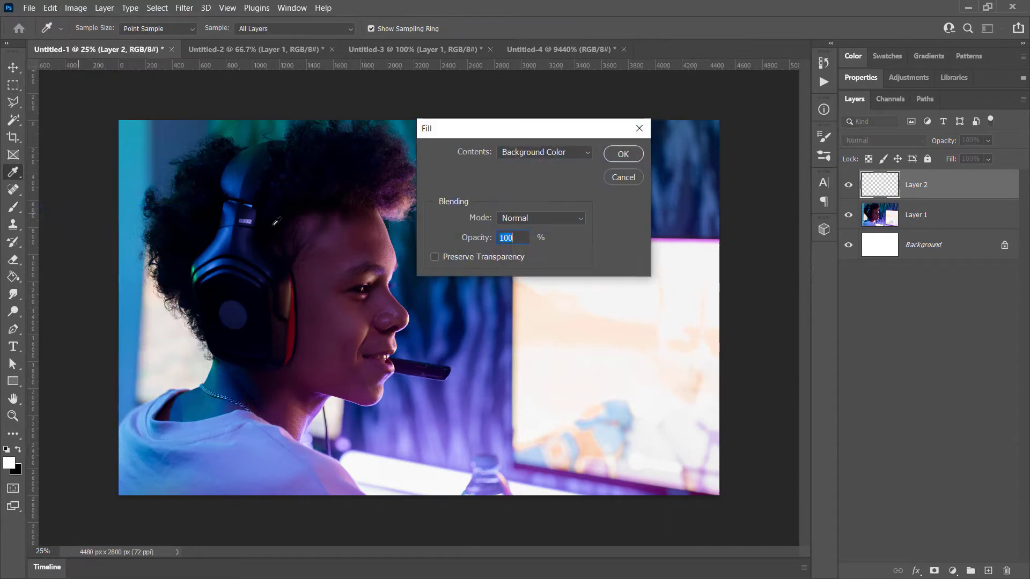
left_click(526, 153)
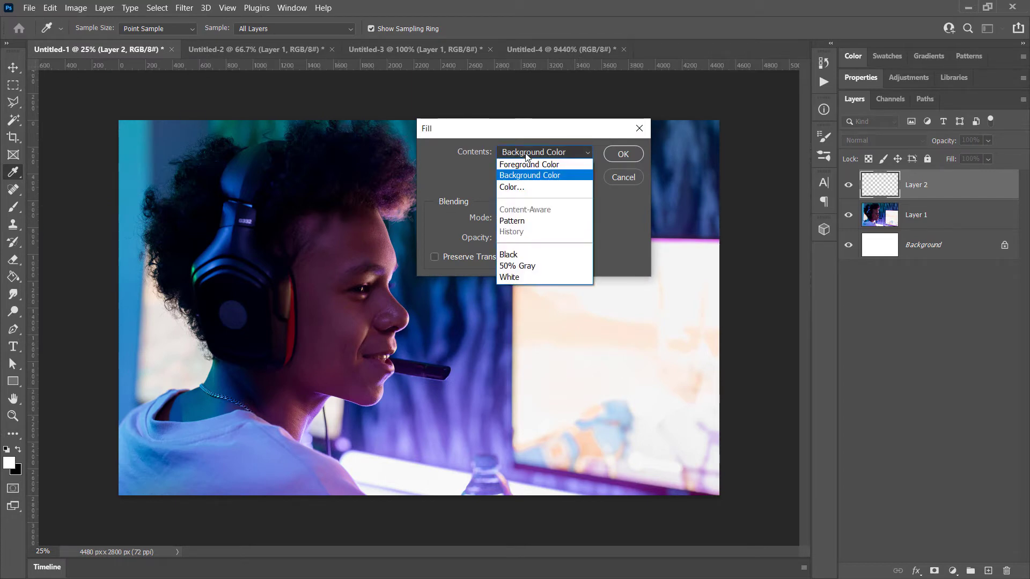
left_click(515, 221)
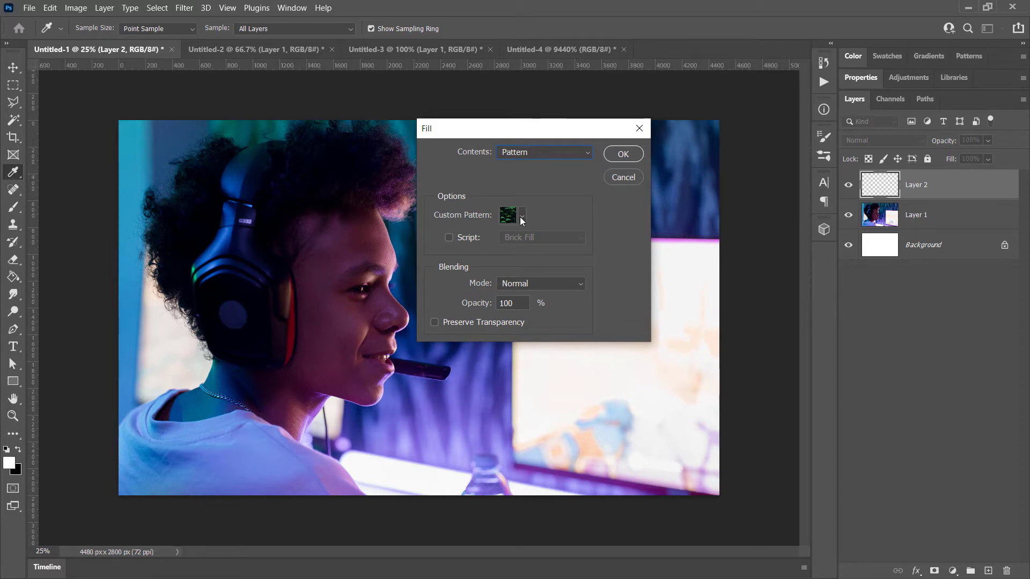
left_click(521, 217)
left_click_drag(568, 291, 567, 298)
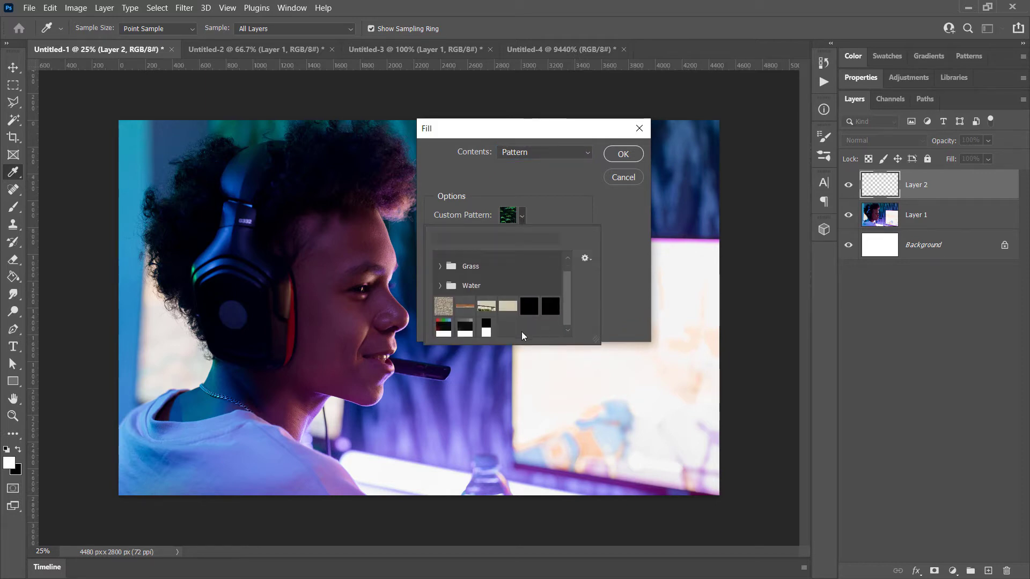
left_click(487, 329)
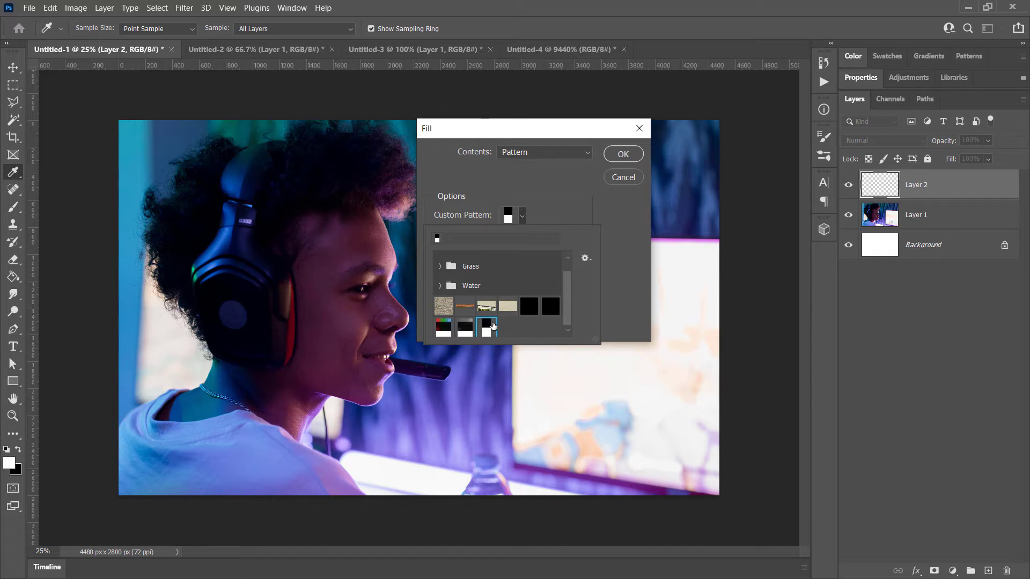
scroll(489, 327, "up", 1)
scroll(487, 328, "down", 1)
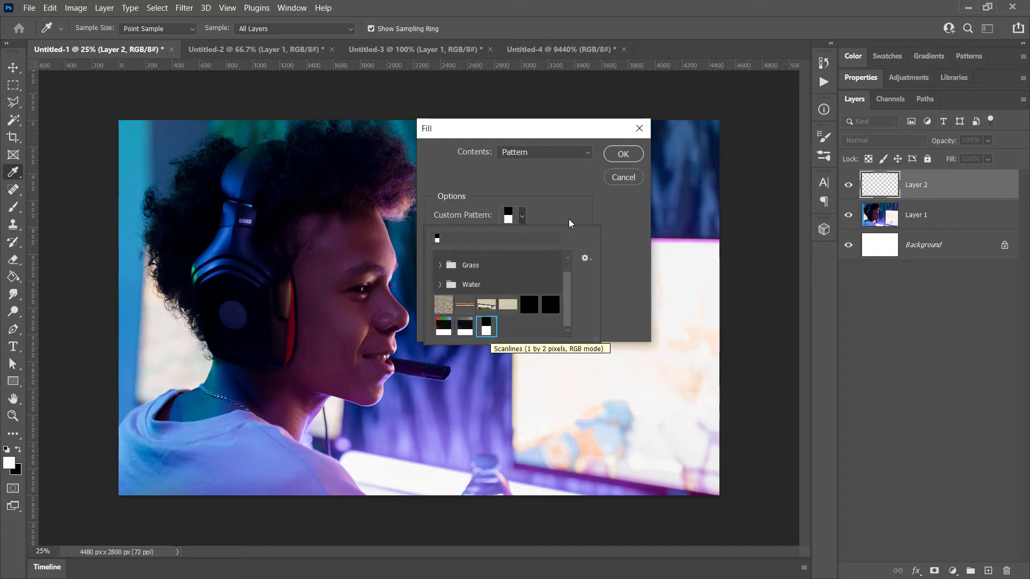
left_click(624, 155)
left_click(624, 155)
key("m")
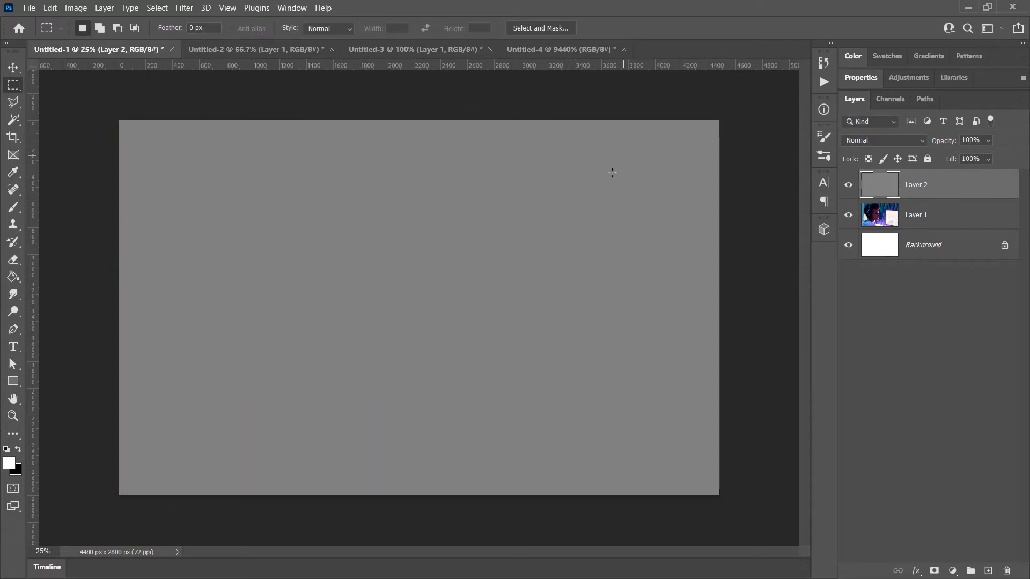
Set the blending mode of the scanline pattern layer to Overlay.
left_click(10, 416)
left_click_drag(334, 363, 275, 255)
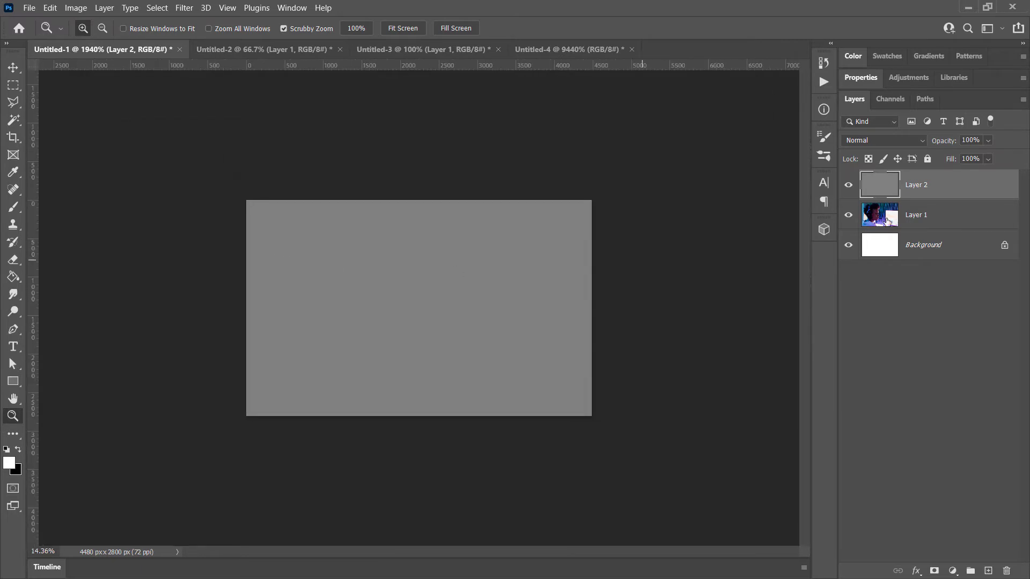
left_click(886, 142)
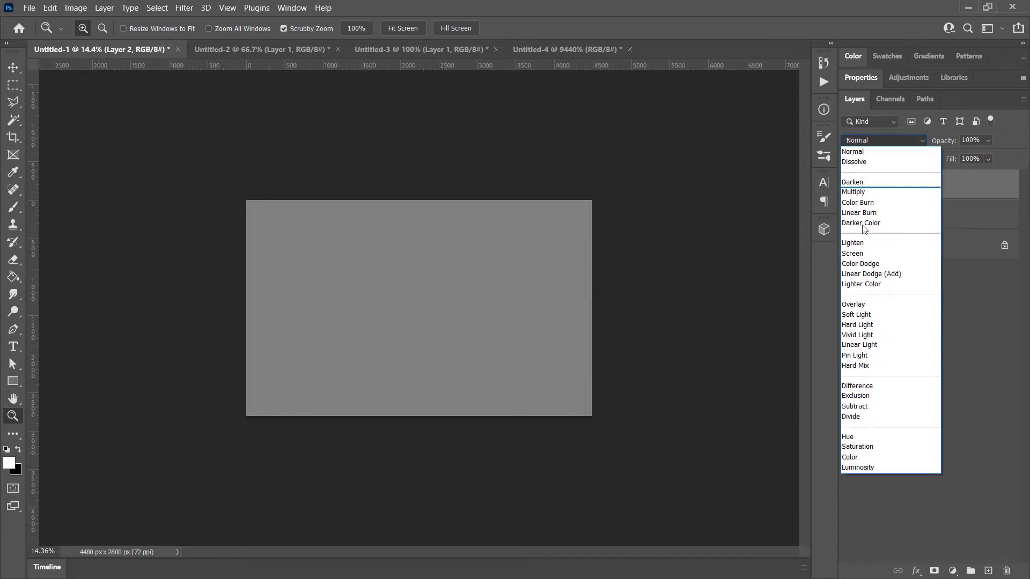
left_click(870, 305)
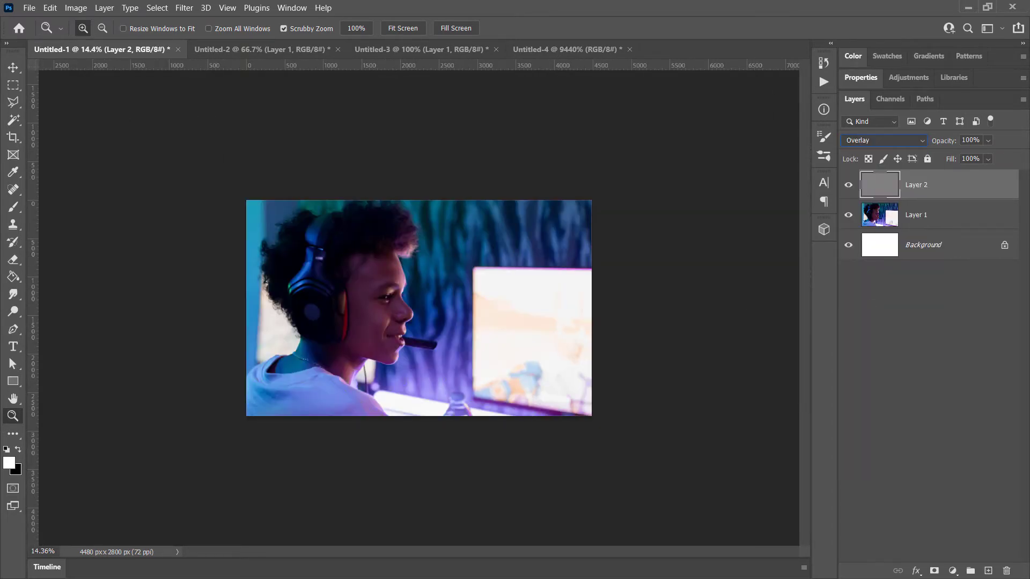
double_click(13, 415)
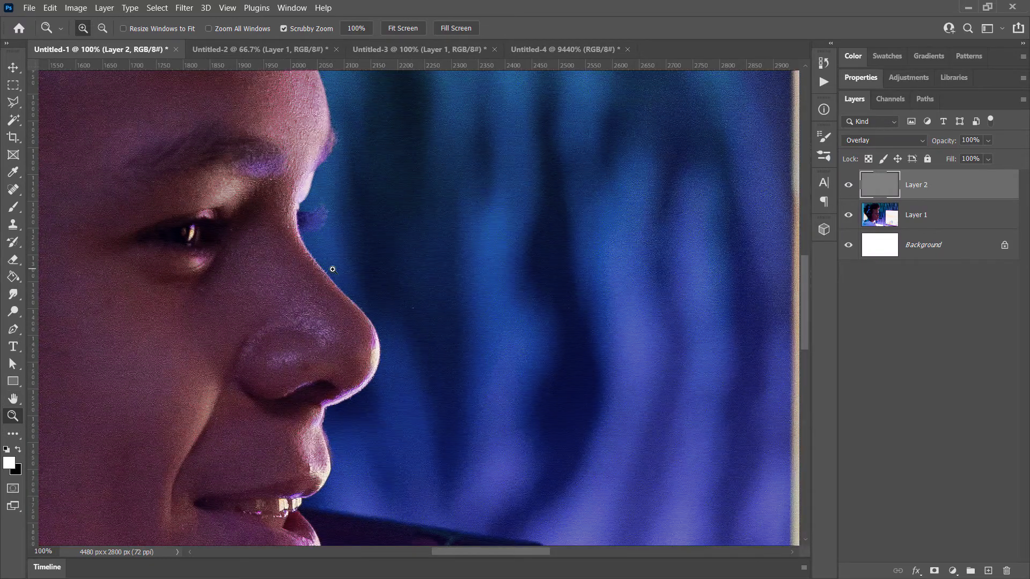
left_click_drag(333, 270, 256, 229)
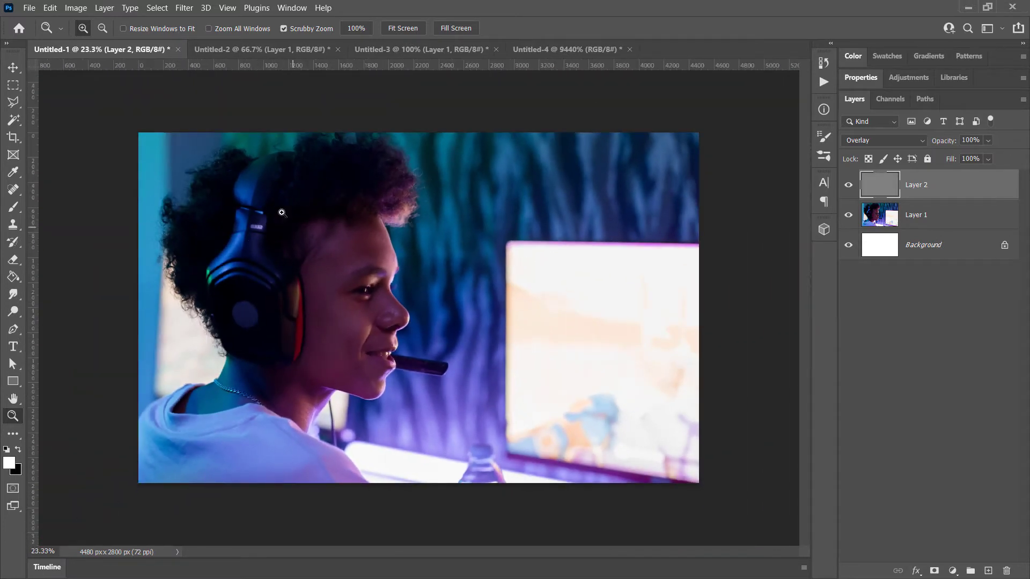
Enlarge the scanline pattern layer proportionally with Free Transform far beyond the canvas, repositioning it so it still covers the whole photo.
left_click(50, 8)
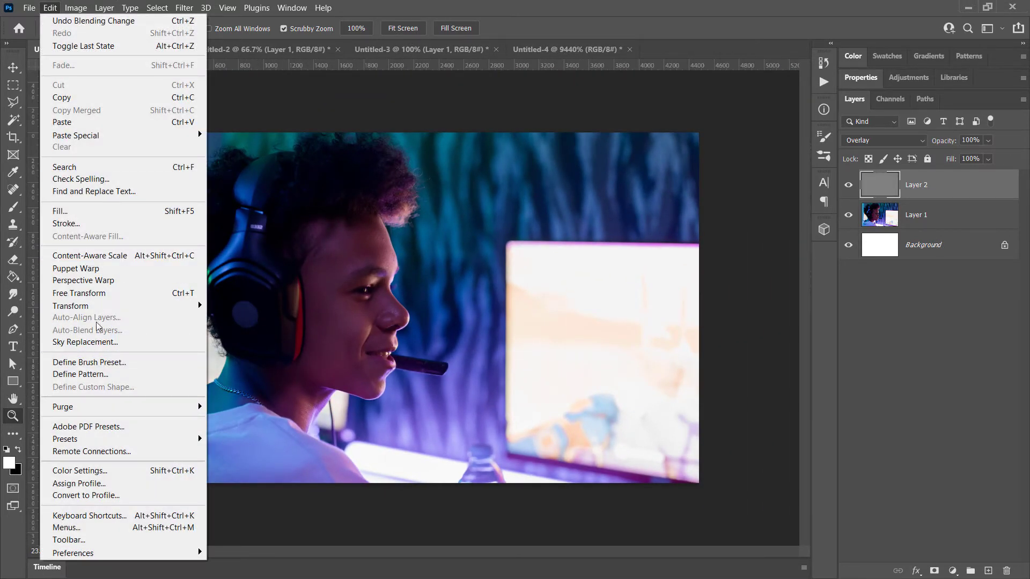
left_click(154, 293)
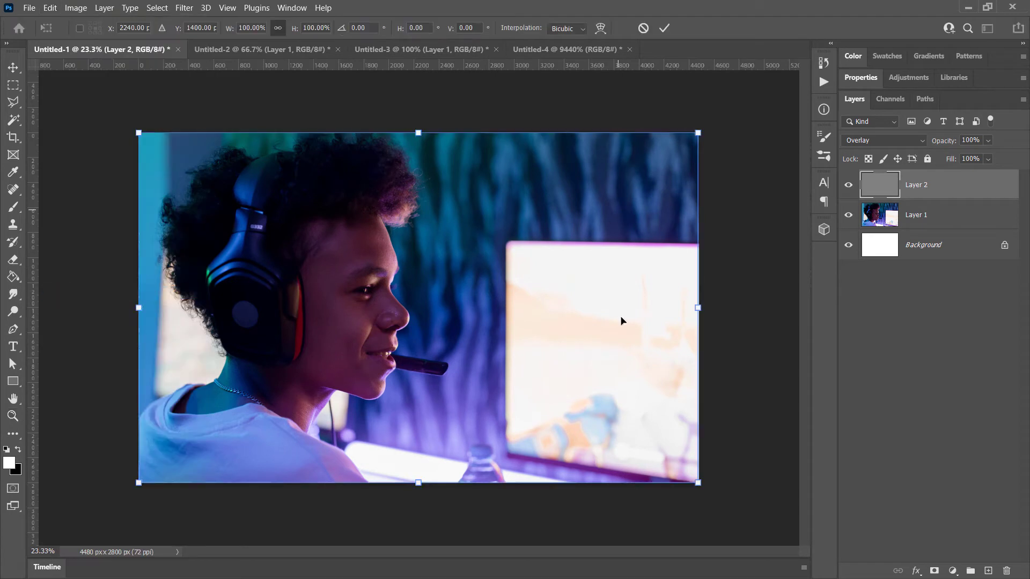
left_click_drag(697, 483, 975, 578)
left_click_drag(338, 242, 769, 502)
left_click_drag(569, 393, 32, 70)
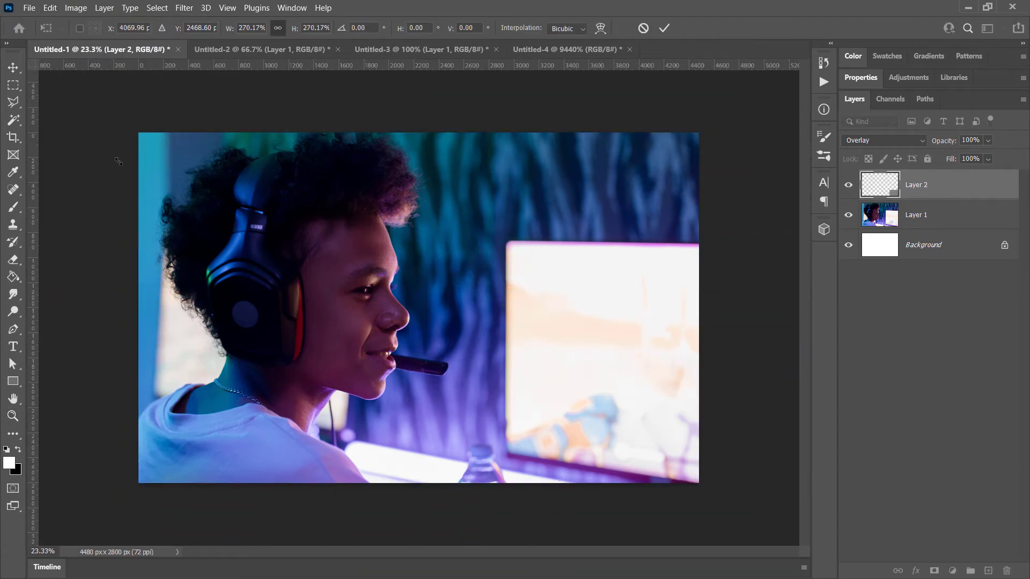
left_click_drag(258, 215, 697, 510)
left_click_drag(320, 256, 10, 41)
key("z")
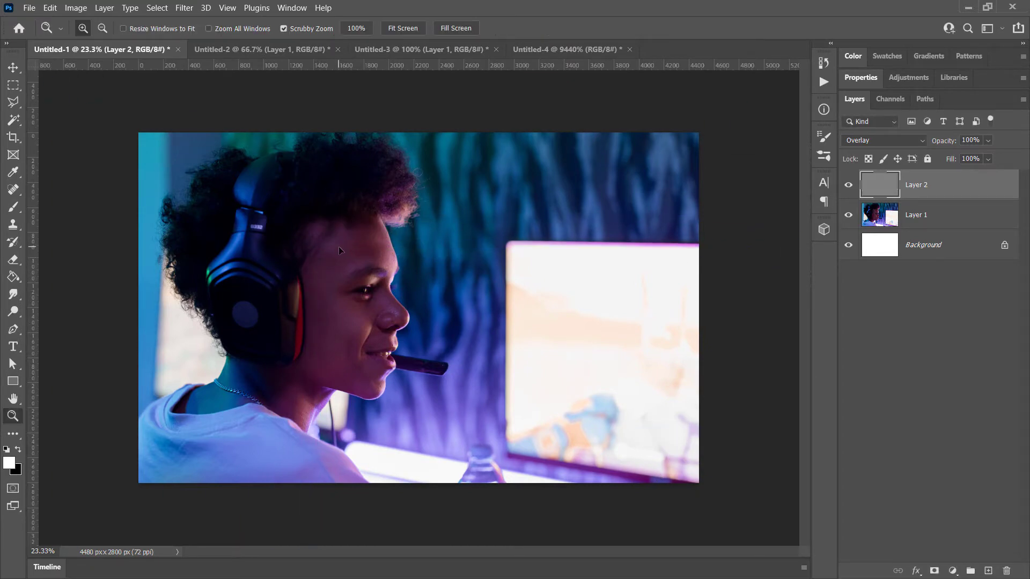
Scale the scanline layer proportionally by another 300% and move it so the thicker lines cover the whole photo.
left_click_drag(376, 246, 468, 350)
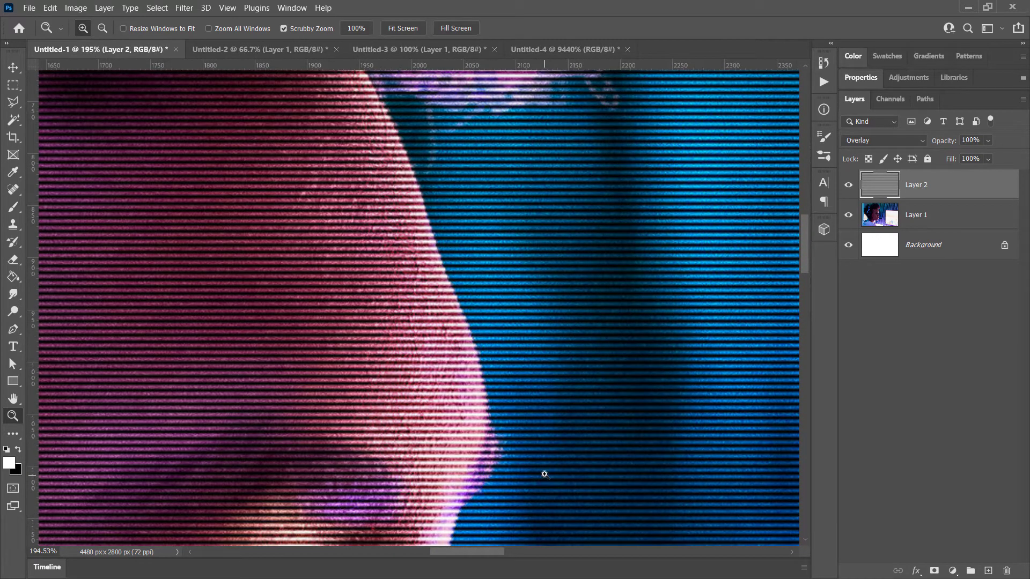
left_click_drag(506, 408, 417, 326)
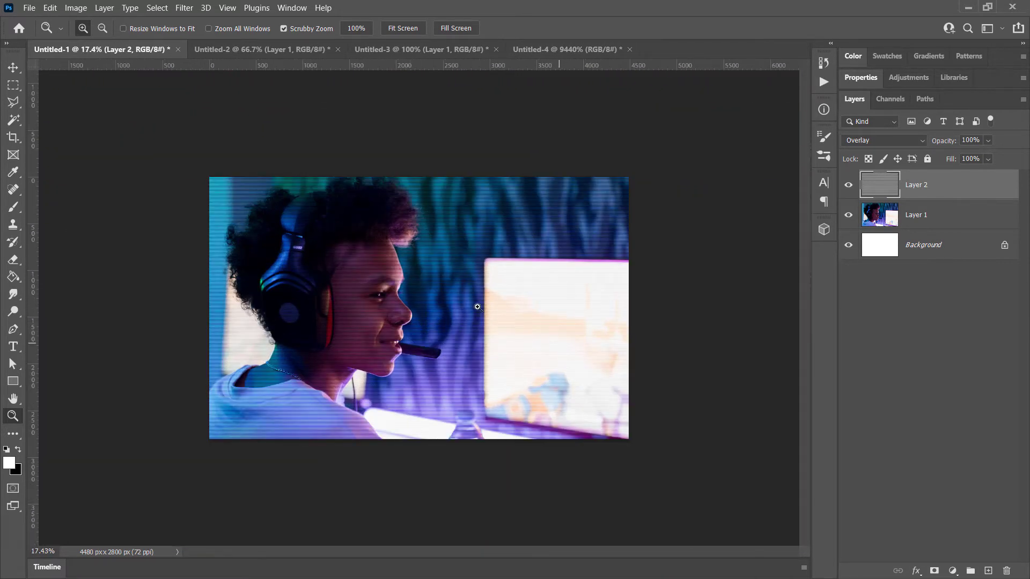
key("ctrl+t")
left_click_drag(301, 219, 506, 423)
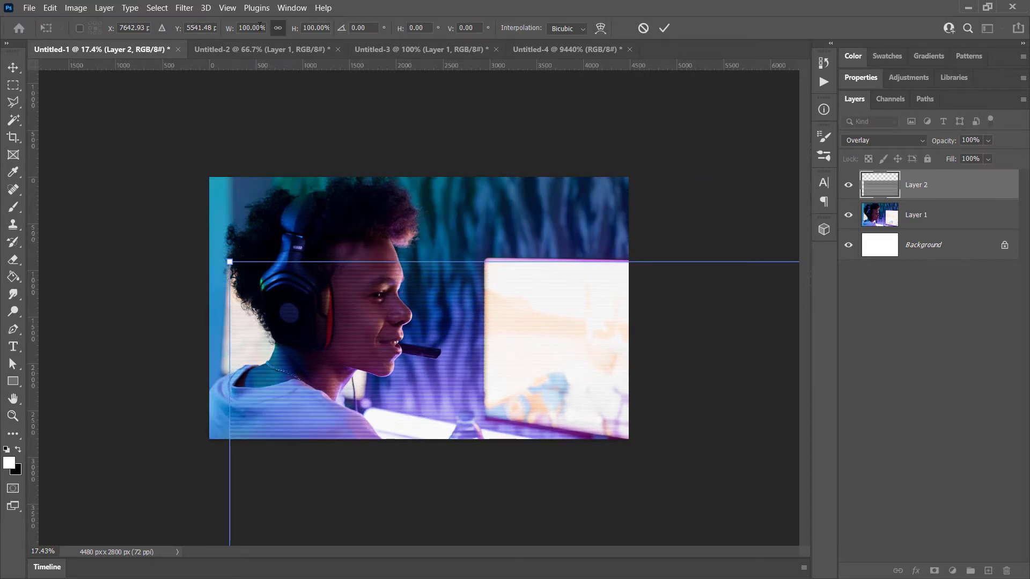
left_click(239, 27)
type("300")
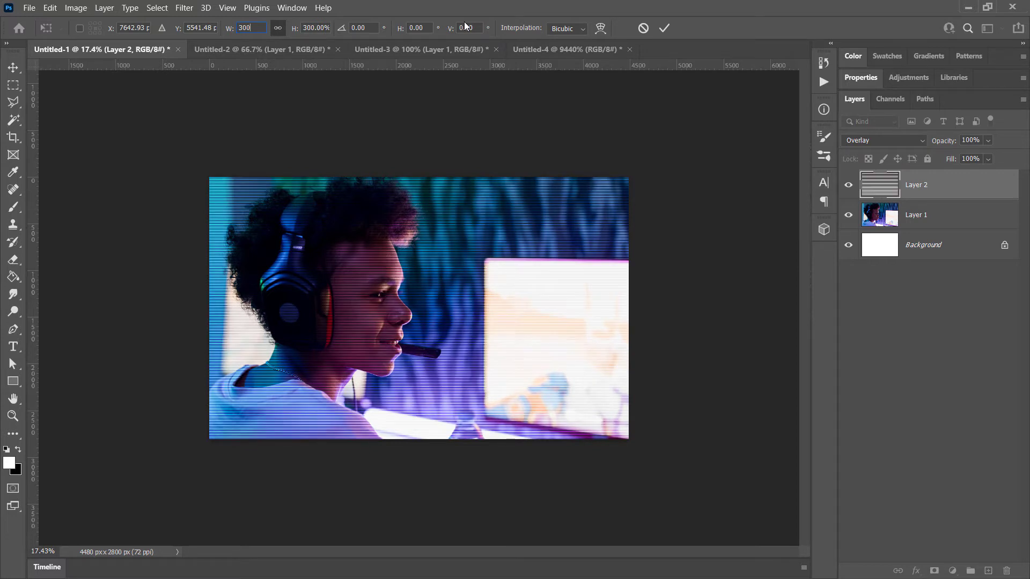
key("Return")
left_click_drag(562, 340, 482, 281)
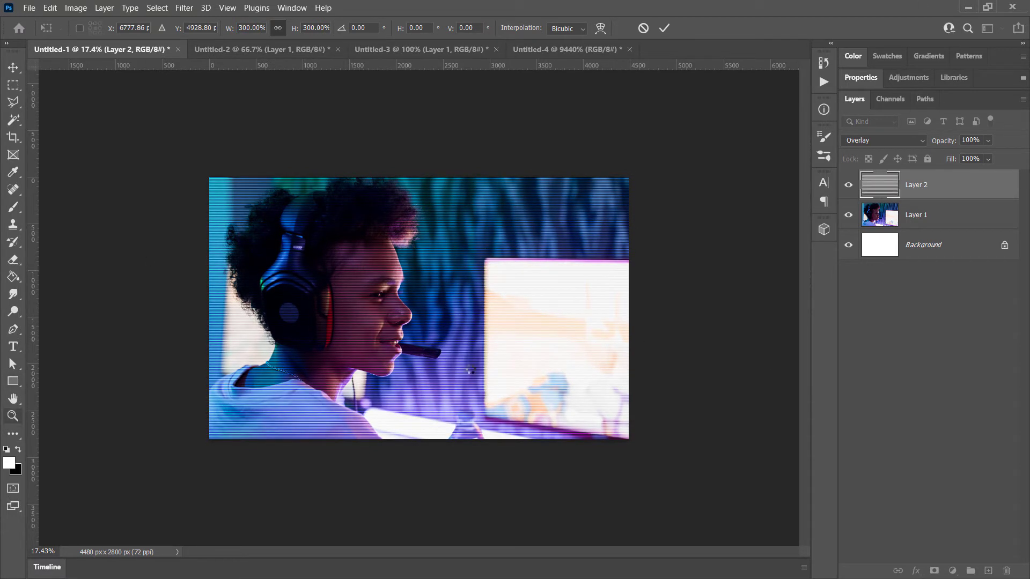
key("Return")
Apply a Gaussian Blur with a radius of 1.6 pixels to the scanline layer.
left_click(471, 369)
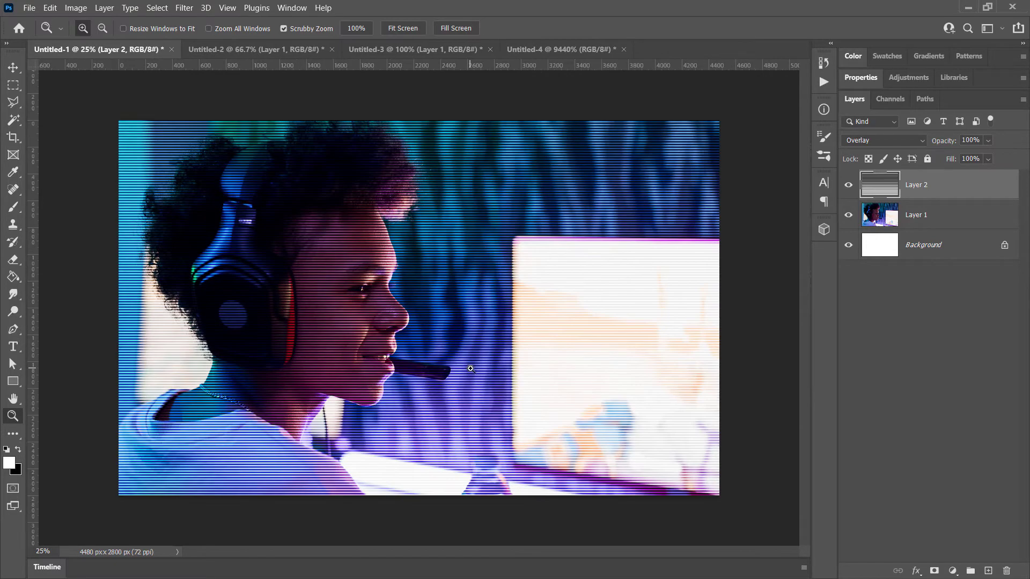
left_click(471, 369)
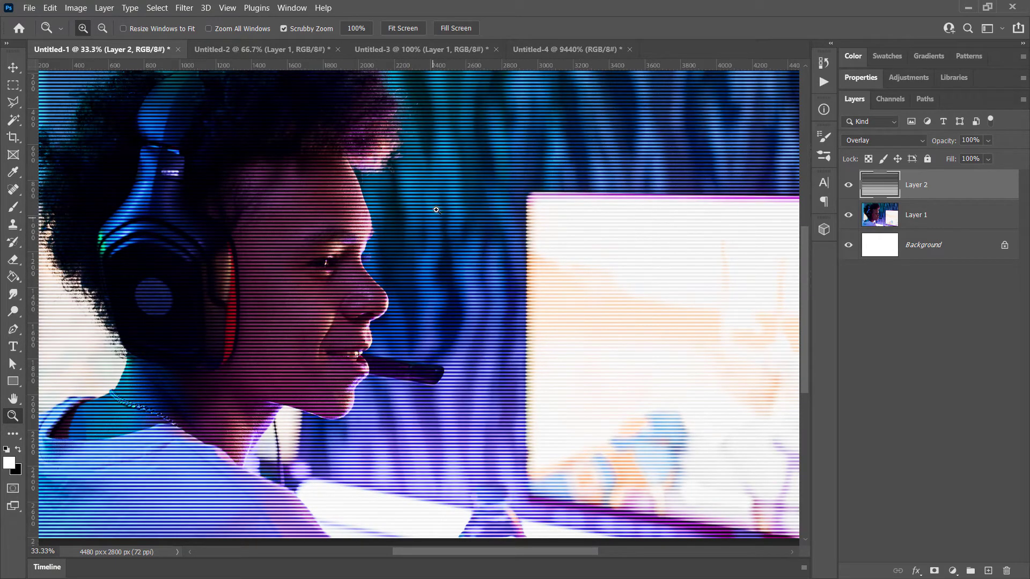
left_click(183, 8)
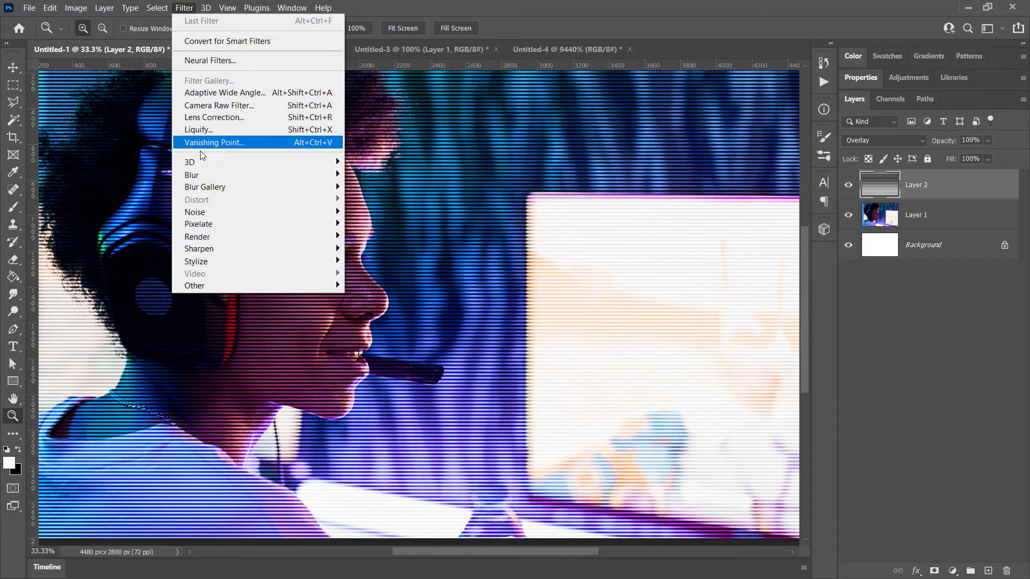
mouse_move(215, 175)
left_click(413, 223)
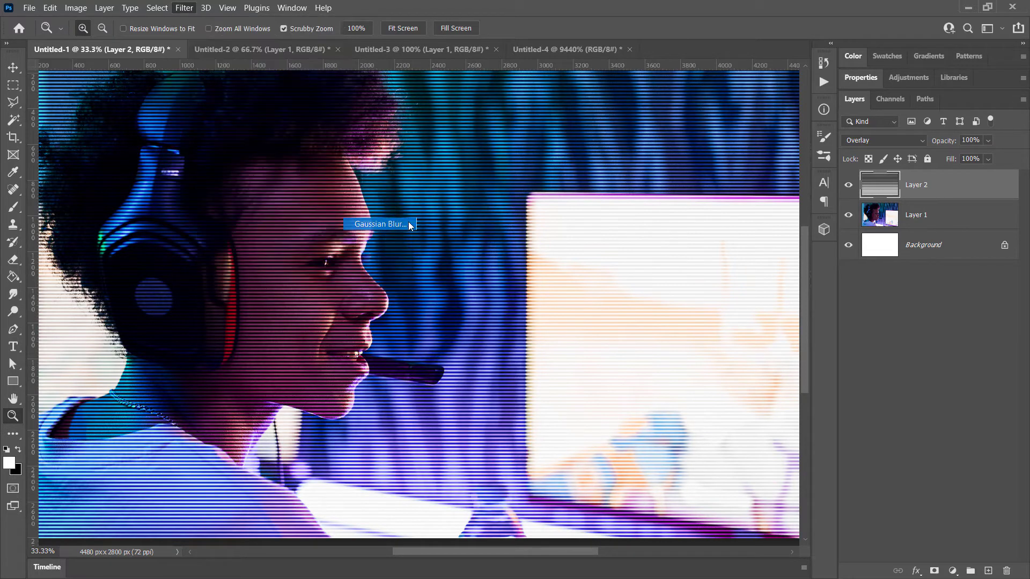
left_click_drag(568, 322, 577, 323)
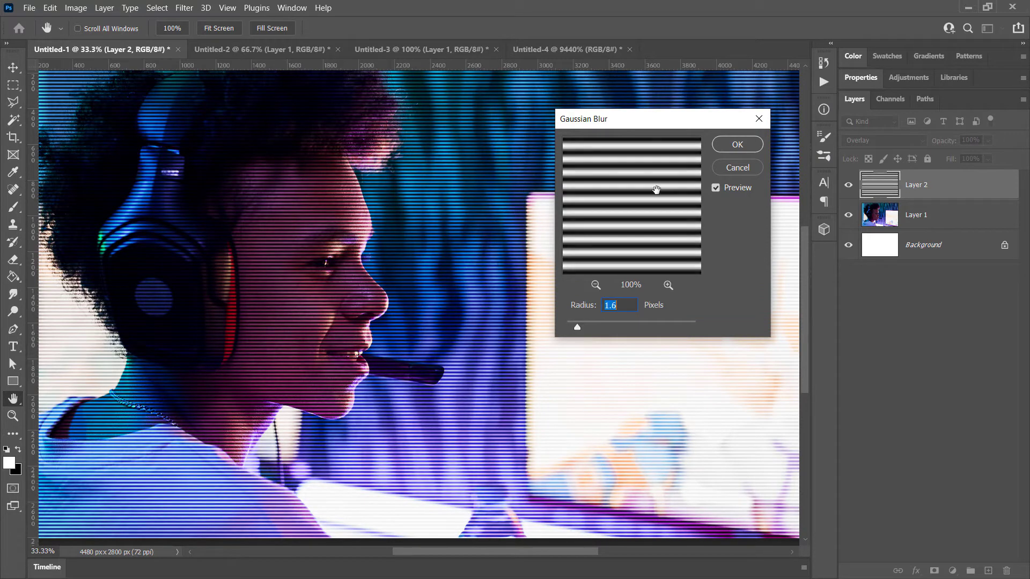
left_click(737, 145)
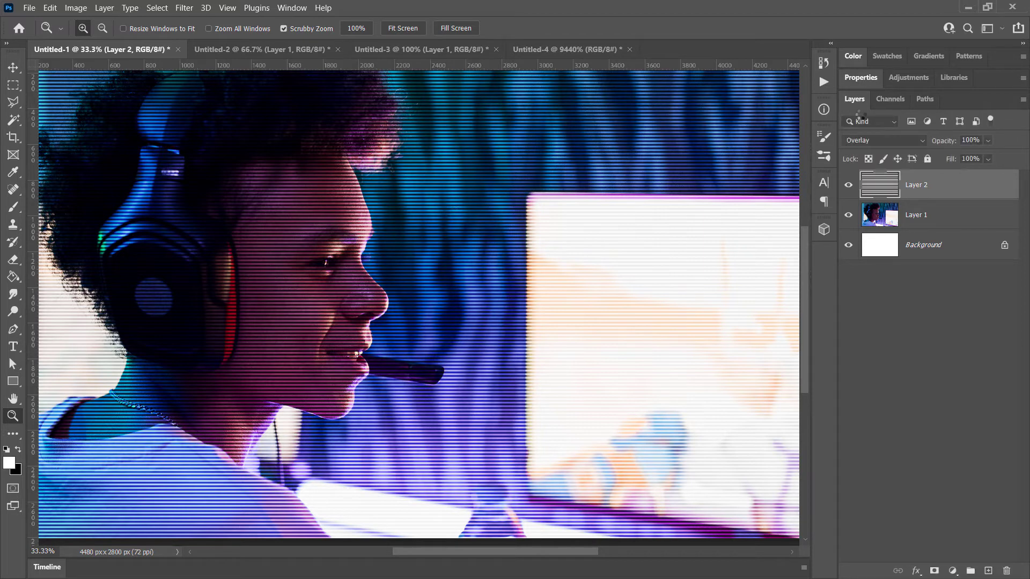
Set the scanline layer's blending mode to Color Dodge and its fill to 50%.
left_click(892, 144)
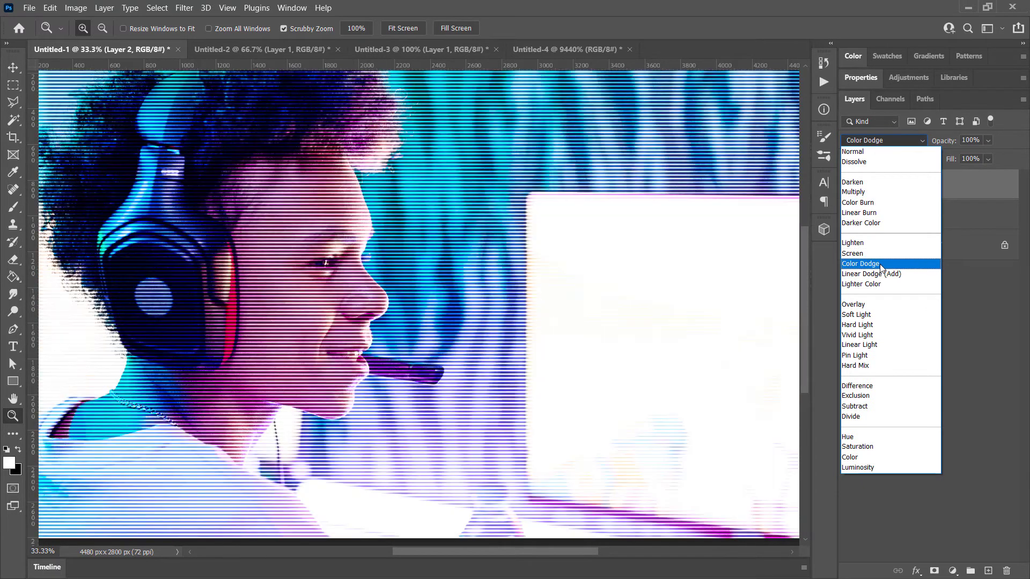
left_click(880, 263)
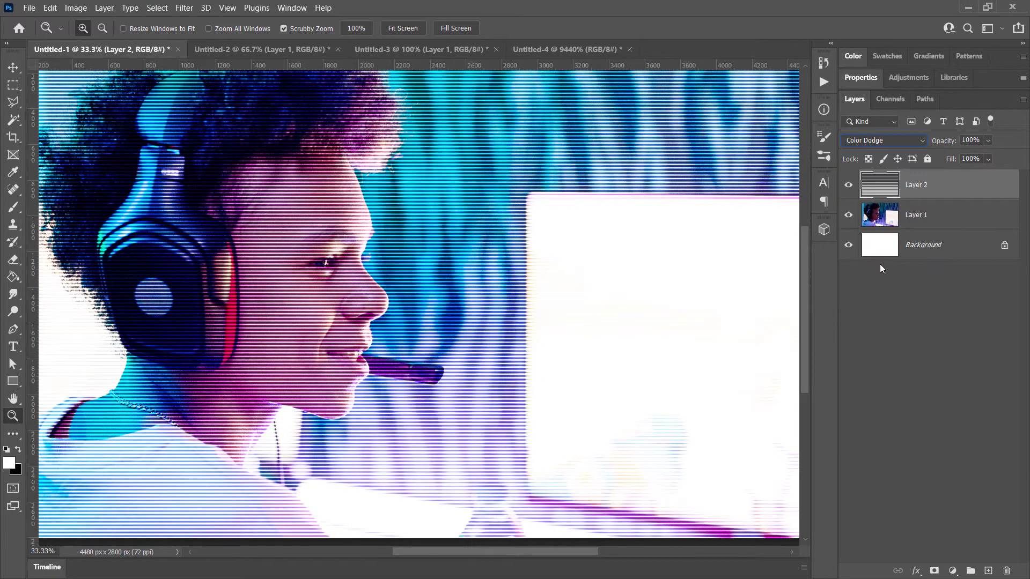
left_click(988, 159)
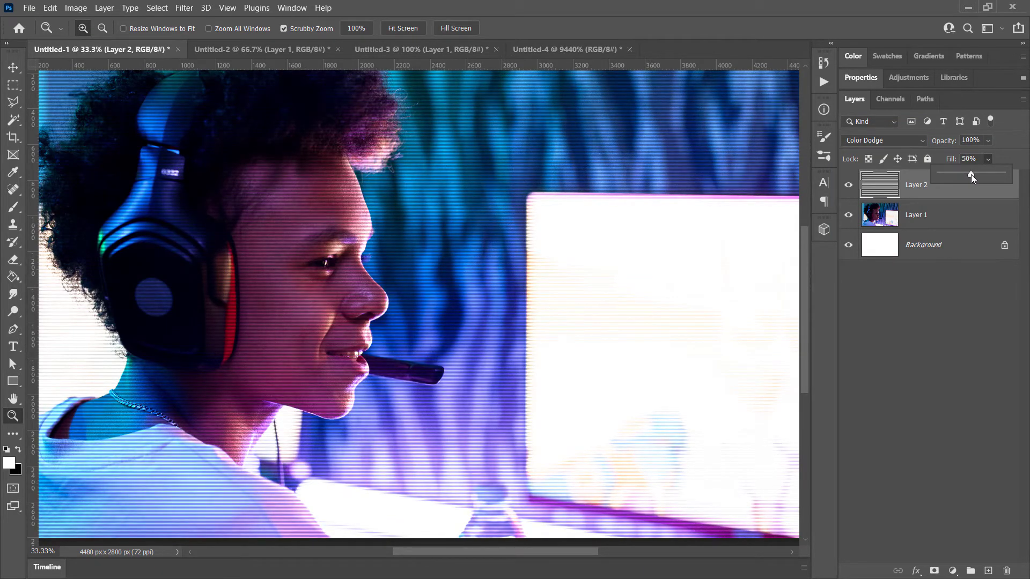
Add a layer mask to the scanline layer and set up a soft brush with 0% hardness and 35% opacity.
left_click(441, 227, "alt")
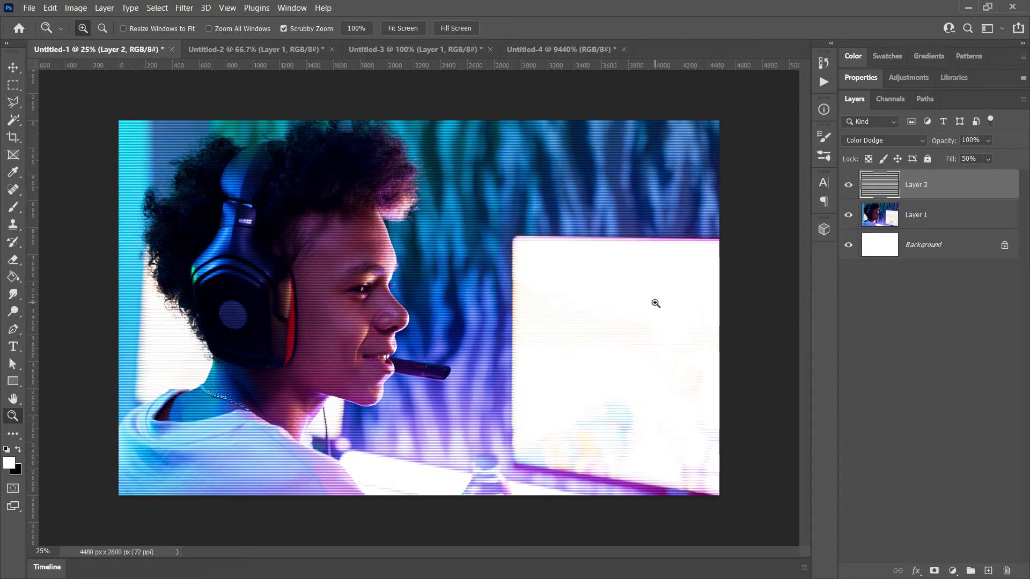
left_click_drag(502, 220, 525, 244)
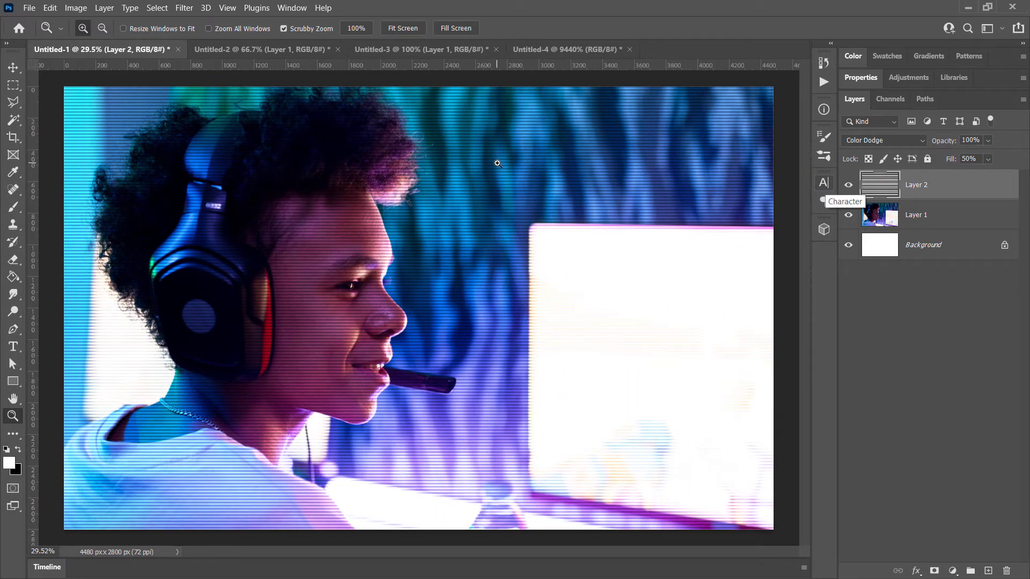
left_click(935, 572)
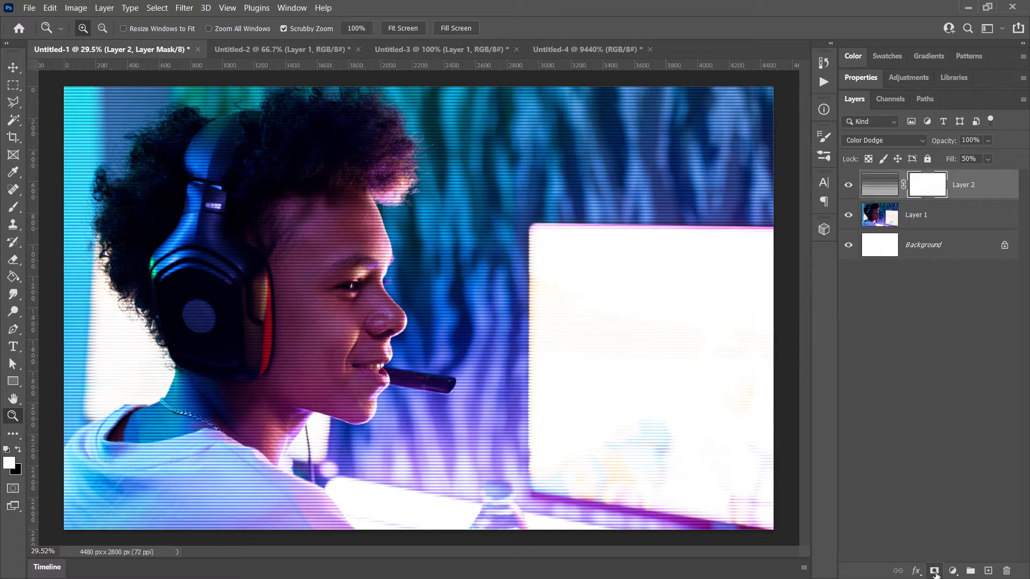
left_click(15, 207)
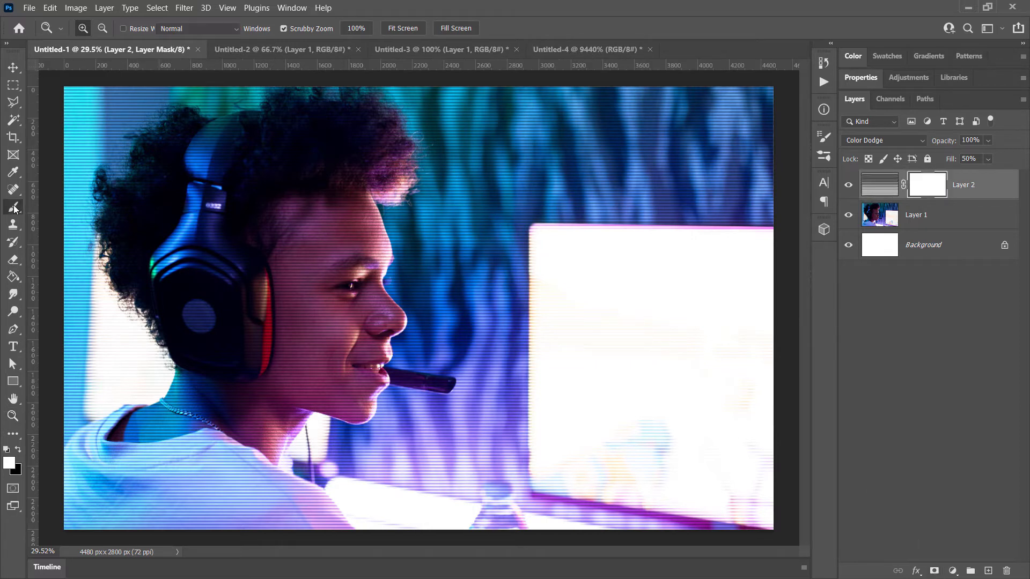
left_click(97, 28)
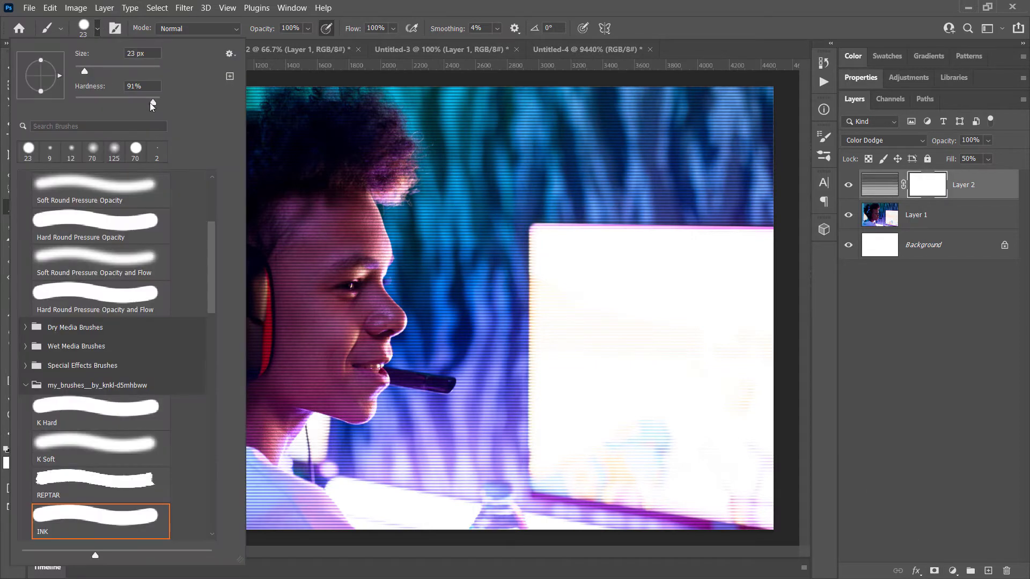
mouse_move(154, 102)
left_mouse_down()
mouse_move(75, 102)
mouse_move(100, 72)
mouse_move(128, 73)
left_mouse_up()
left_click(307, 29)
left_click_drag(305, 31, 282, 43)
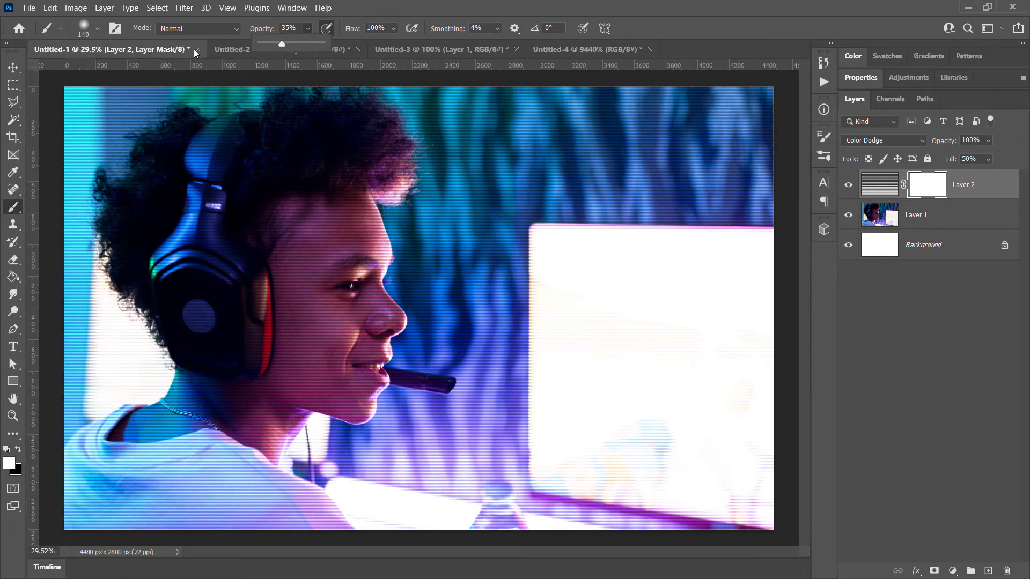
Try a brush size of 5000 px, and settle on 1811 px for the soft brush.
left_click(97, 28)
left_click_drag(130, 73, 161, 74)
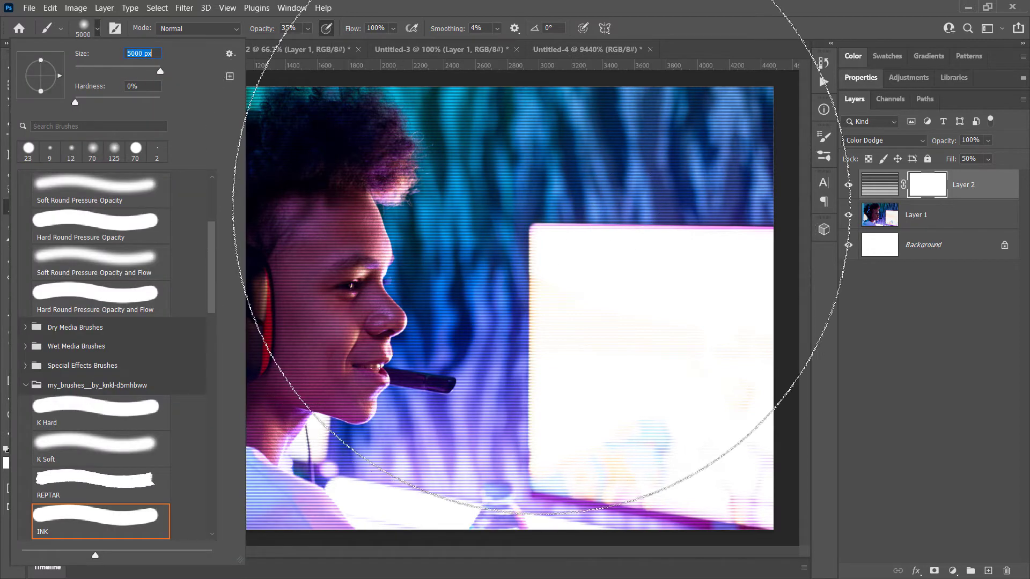
key("Return")
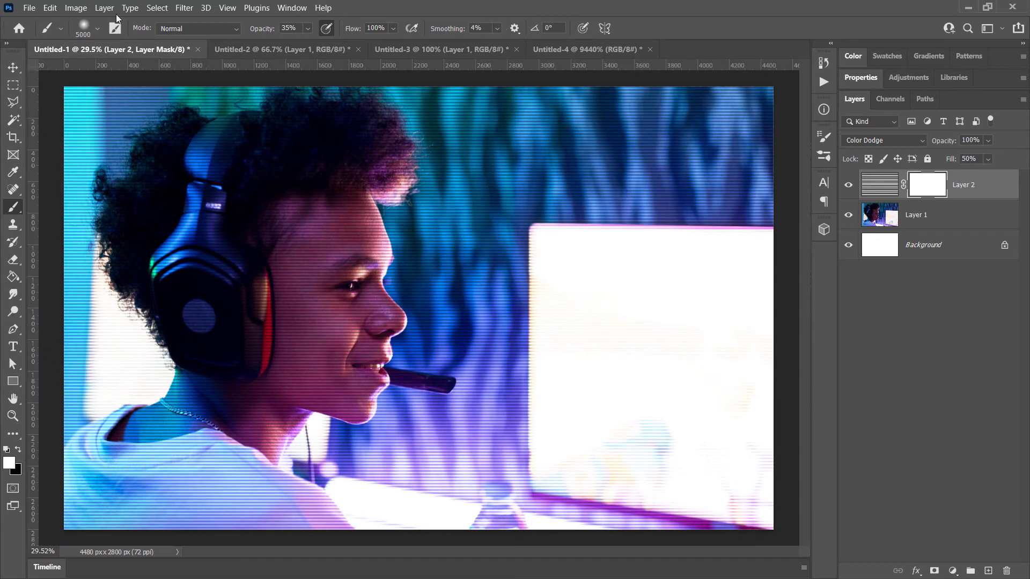
left_click(97, 29)
left_click_drag(161, 72, 155, 73)
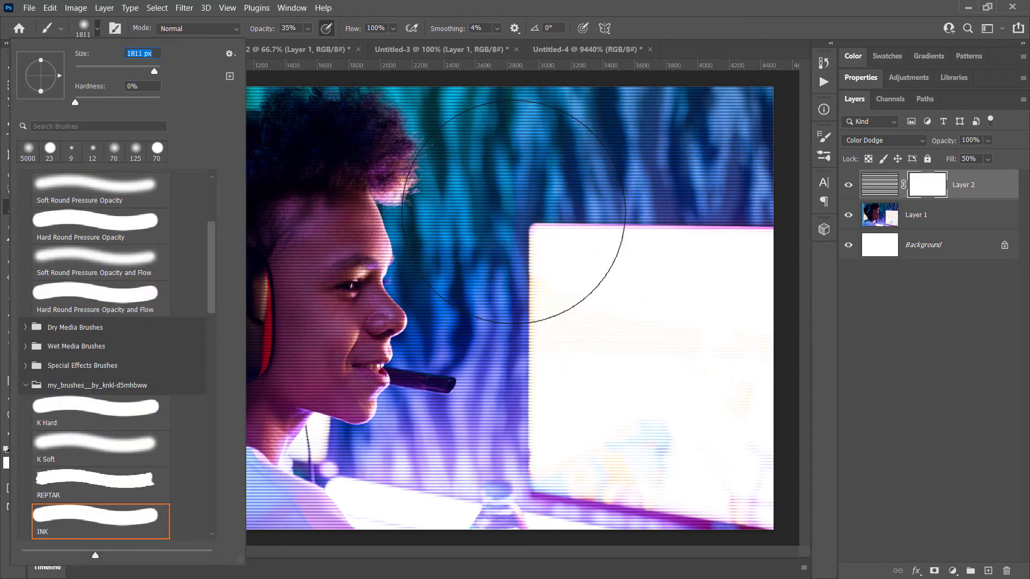
key("Return")
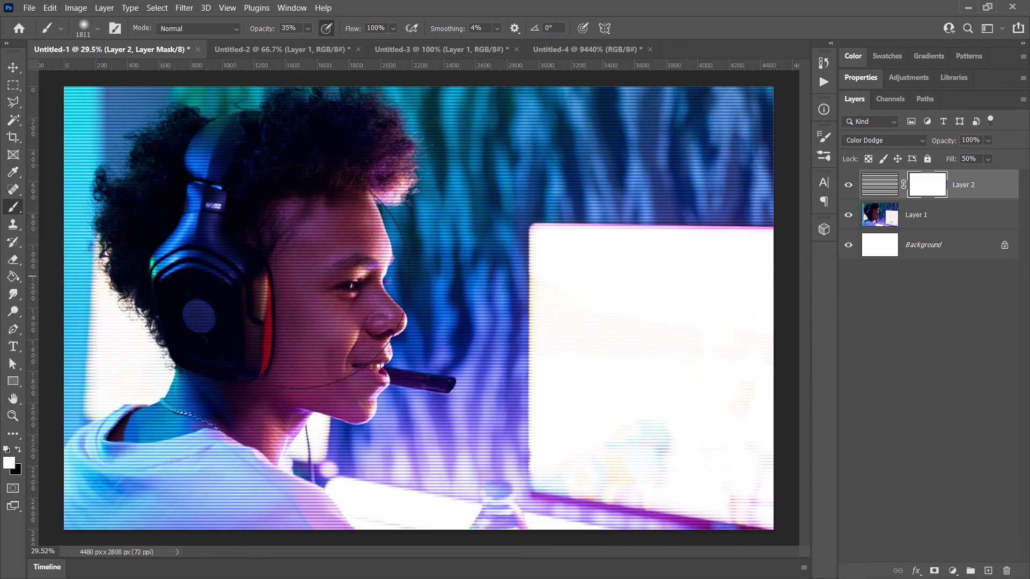
Paint black on the scanline layer's mask over the middle of the photo to fade the lines around the face and monitor.
left_click(18, 452)
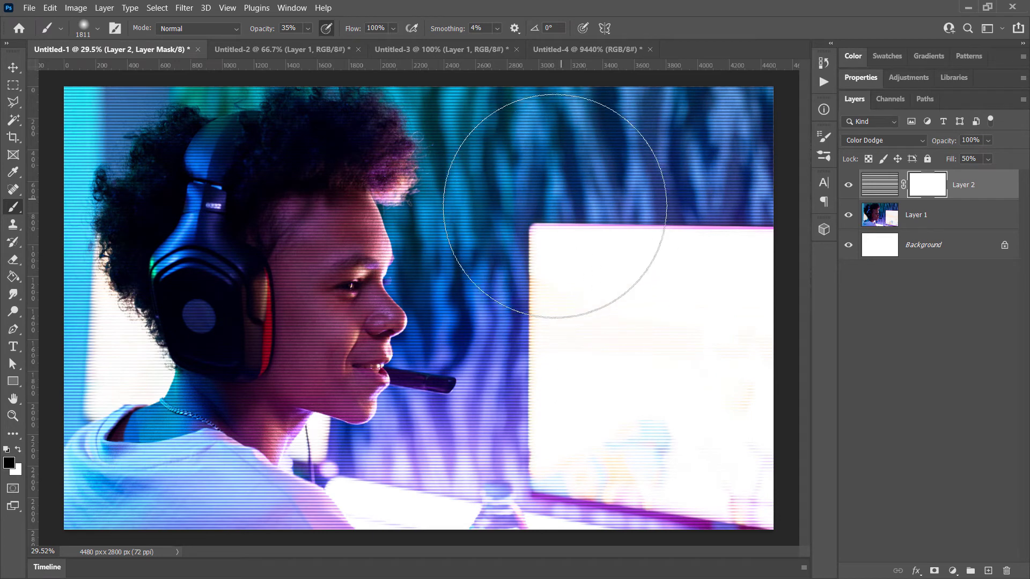
left_click_drag(529, 380, 467, 475)
mouse_move(426, 266)
left_mouse_down()
mouse_move(374, 314)
mouse_move(372, 201)
left_mouse_up()
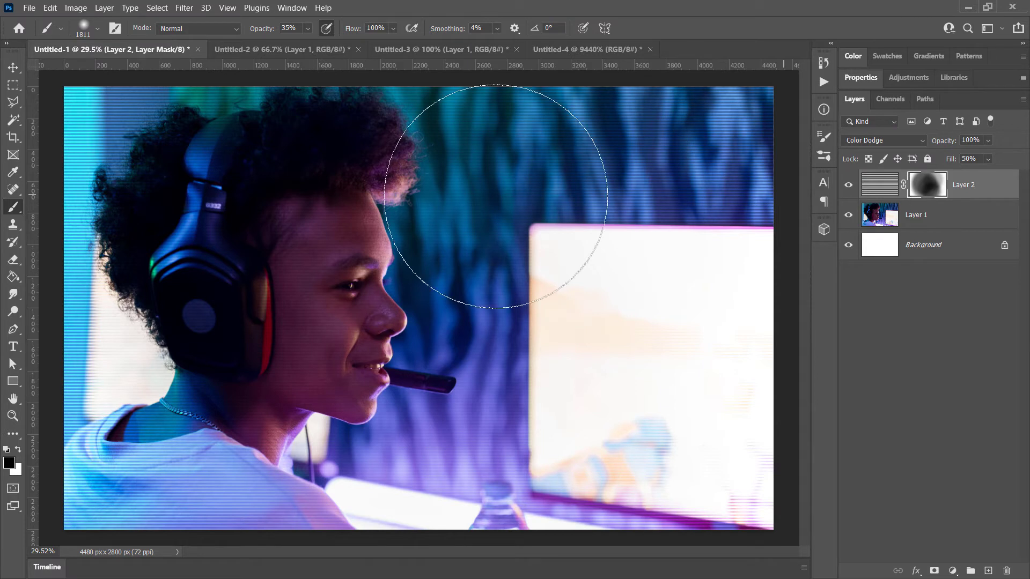
Duplicate the photo layer, Layer 1, keeping the copy directly beneath the masked scanline layer.
left_click(939, 224)
left_click(940, 224)
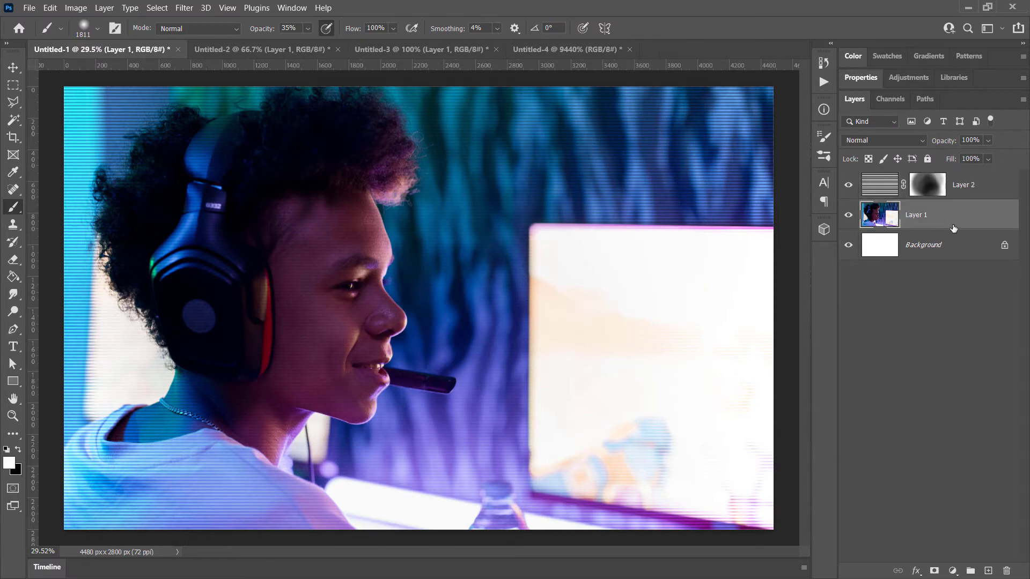
left_click_drag(952, 222, 988, 572)
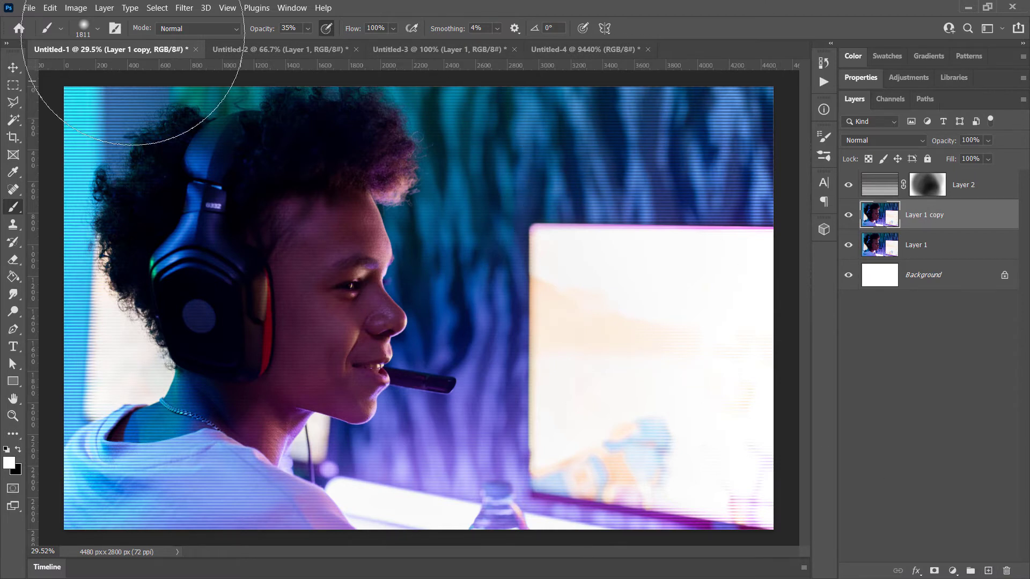
Start a Field Blur on Layer 1 copy and set the blur pin beside the face to 0 px.
left_click(184, 7)
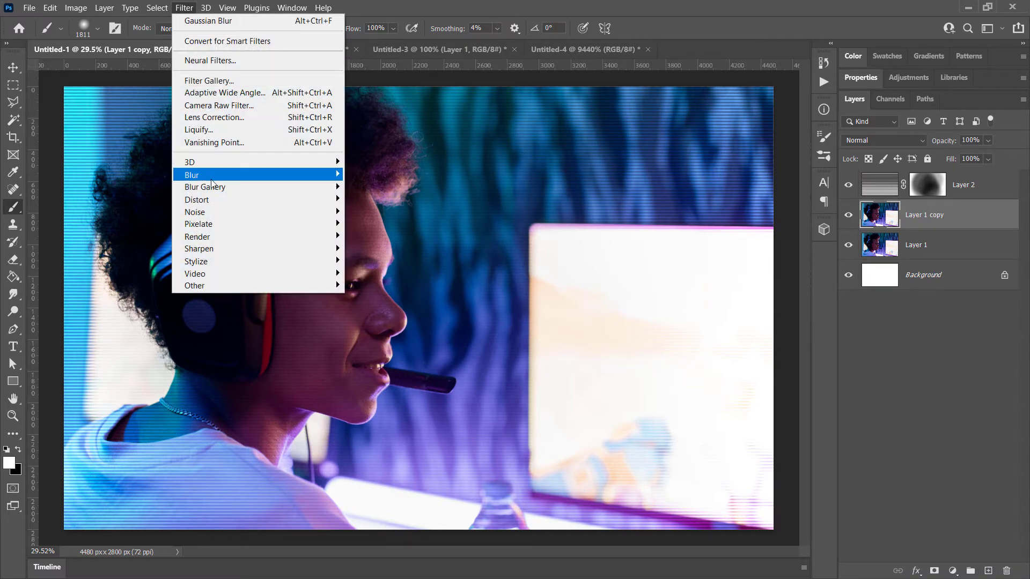
mouse_move(210, 179)
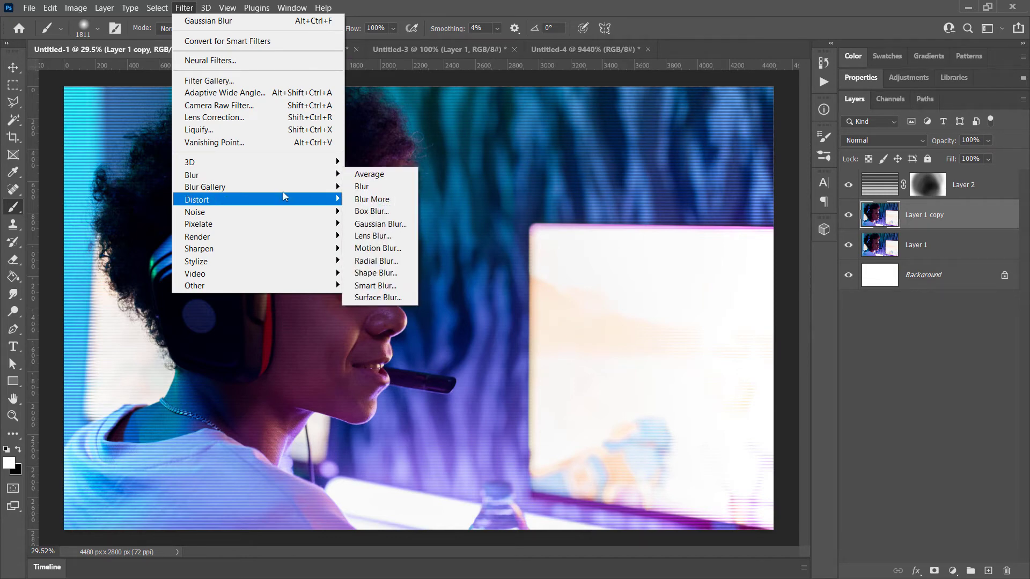
mouse_move(282, 193)
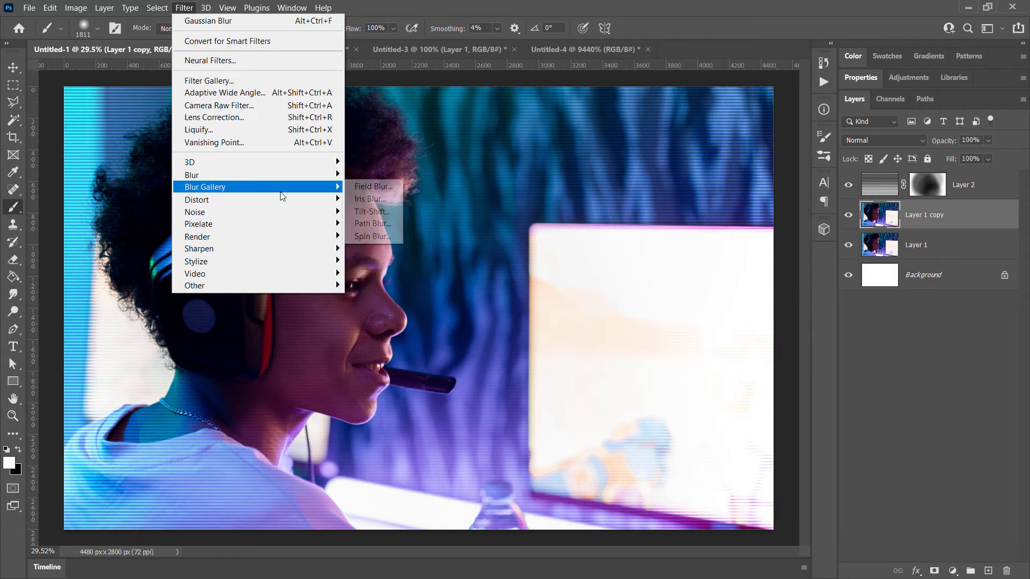
left_click(378, 189)
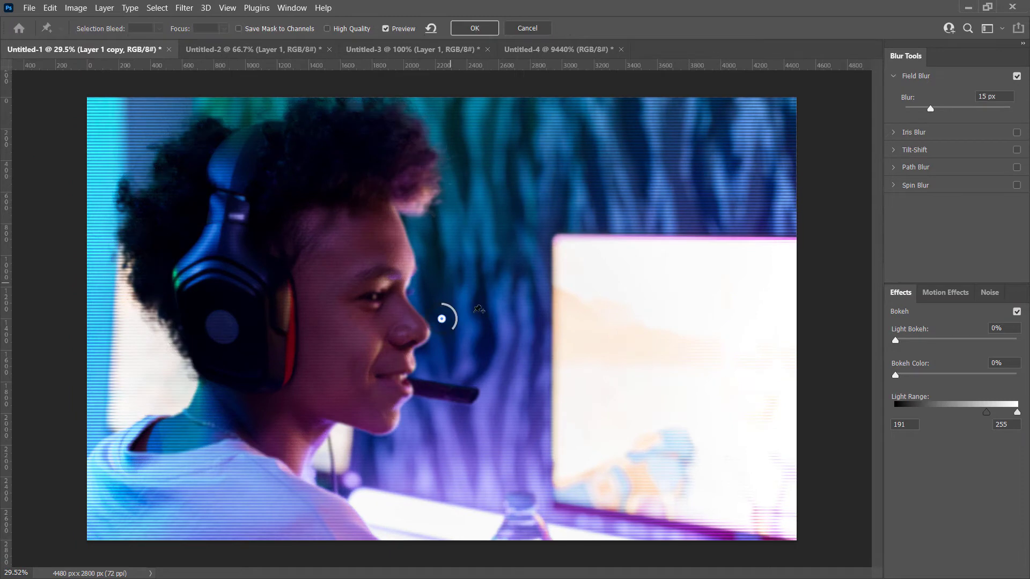
left_click_drag(453, 331, 444, 314)
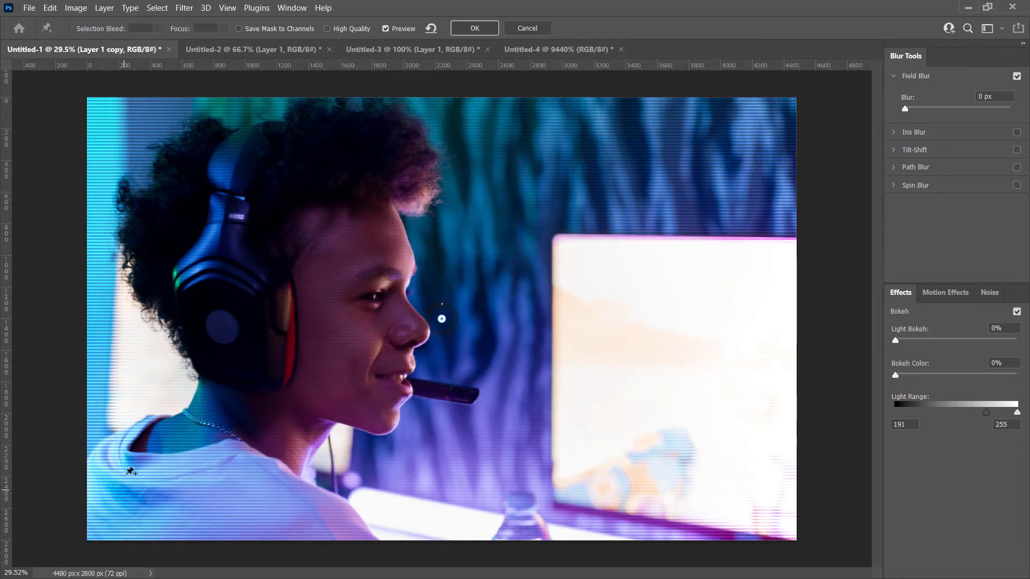
Add blurring pins on the shoulder, near the photo's upper-left corner and on the right edge, with the right-edge pin at 79 px.
left_click(121, 436)
left_click_drag(133, 446, 123, 454)
left_click(127, 122)
left_click_drag(140, 133, 123, 141)
left_click(790, 227)
left_click_drag(800, 236, 751, 244)
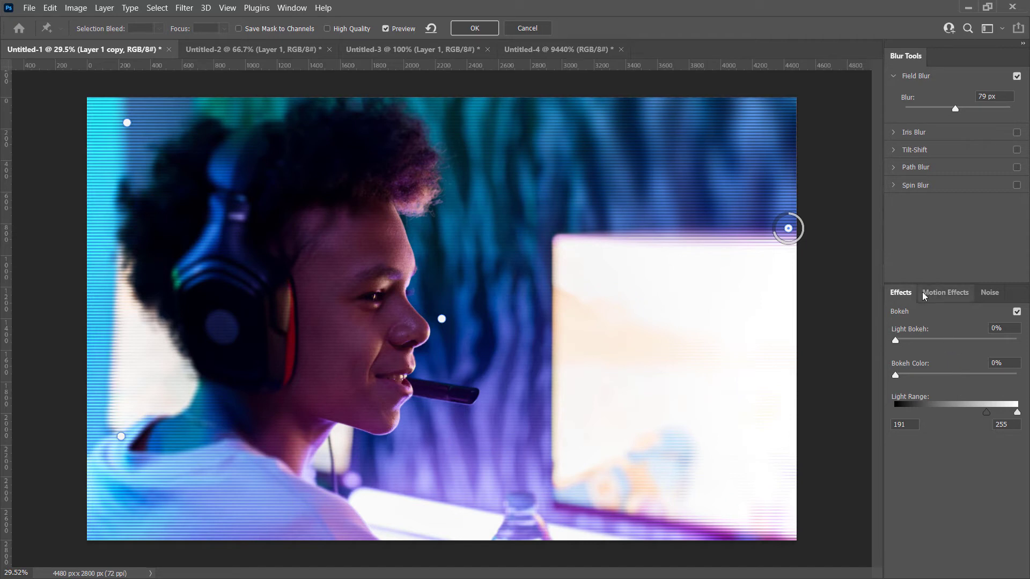
Try an extra blur pin on the forehead, remove it, and apply the Field Blur.
left_click(377, 228)
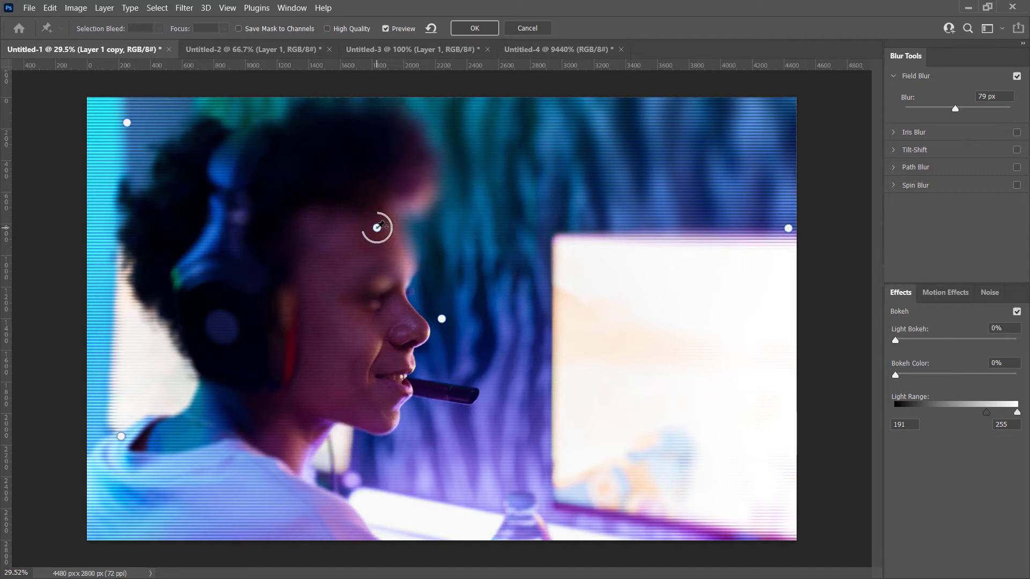
key("Delete")
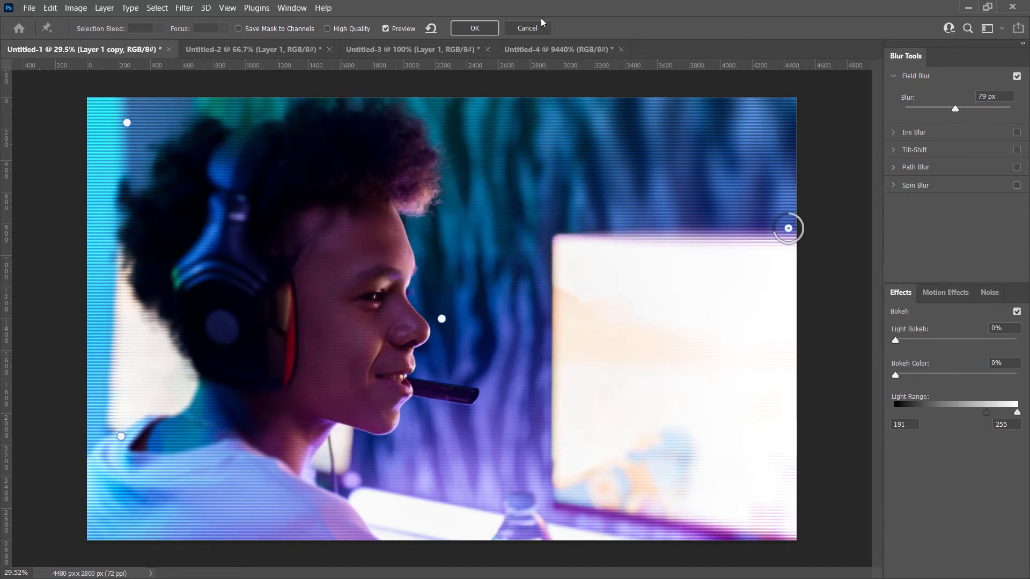
left_click(472, 27)
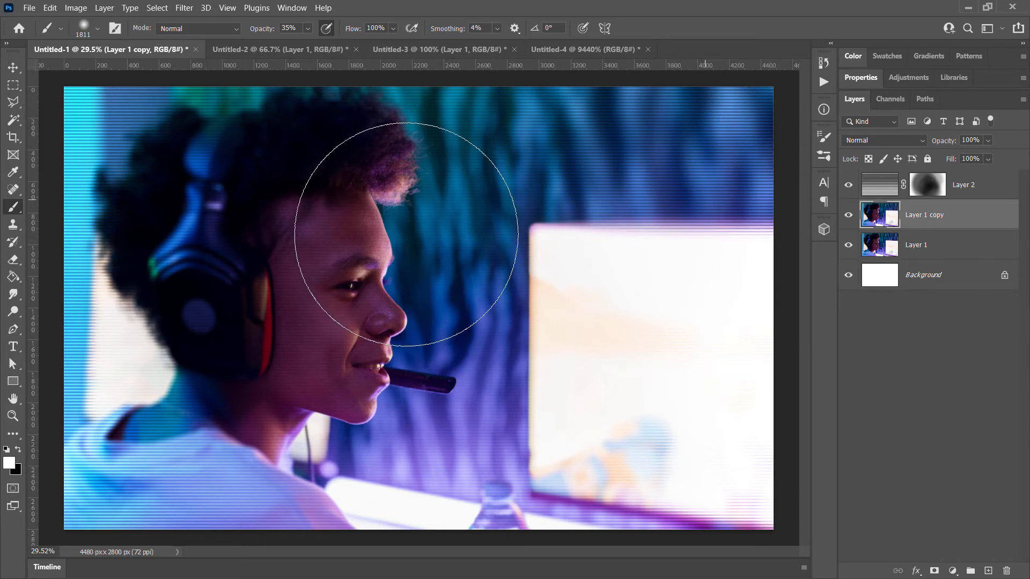
Unlink the mask from the scanline layer, Layer 2, and make its line pattern the active target.
key("z")
left_click_drag(422, 235, 230, 246)
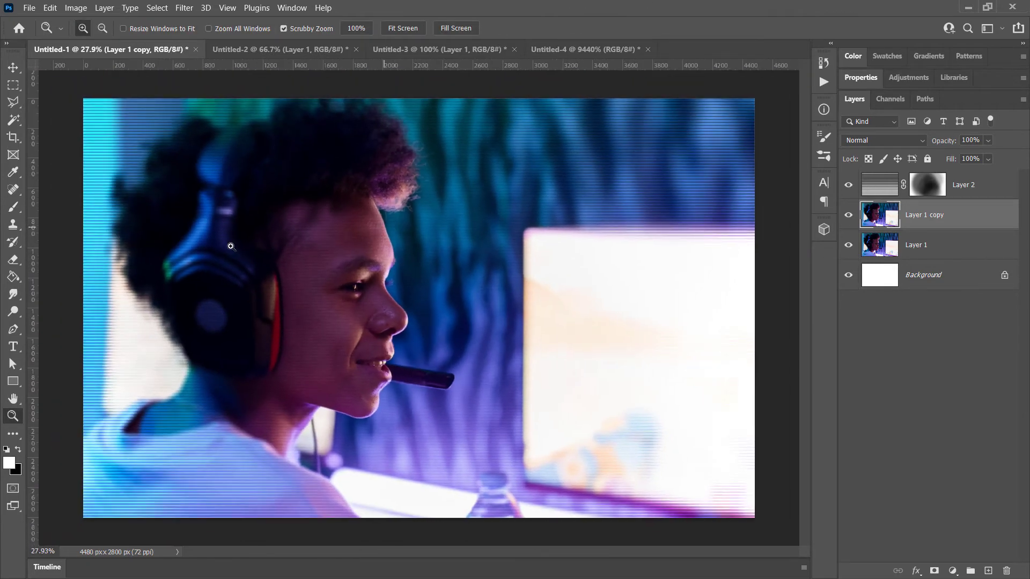
left_click(903, 187)
left_click(904, 186)
left_click(904, 186)
left_click(881, 193)
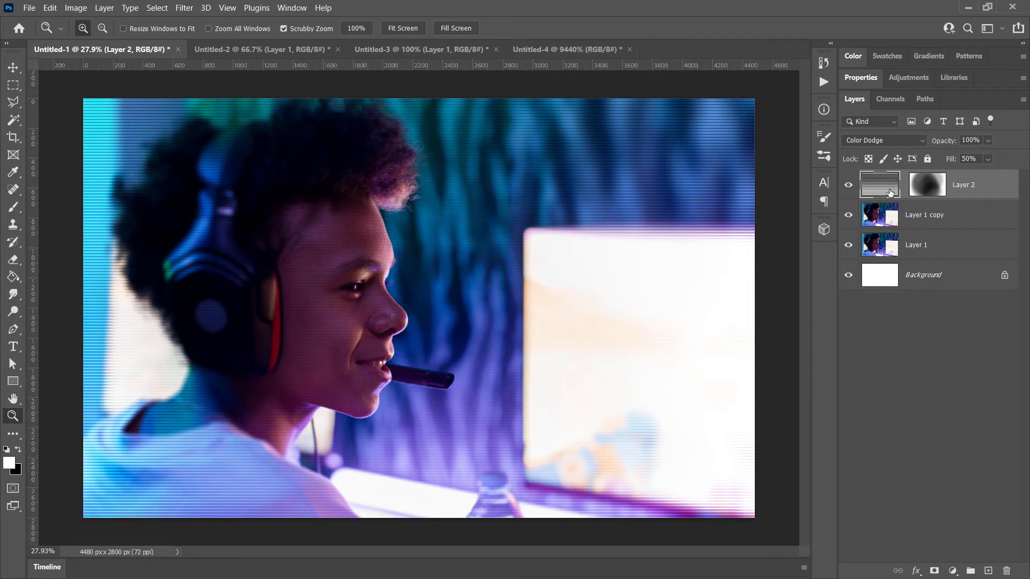
Scale down the scanline pattern with Free Transform so its lines are finer, keeping it over the whole photo.
left_click(237, 204, "alt")
key("ctrl+t")
left_click_drag(411, 289, 370, 267)
scroll(362, 265, "down", 15)
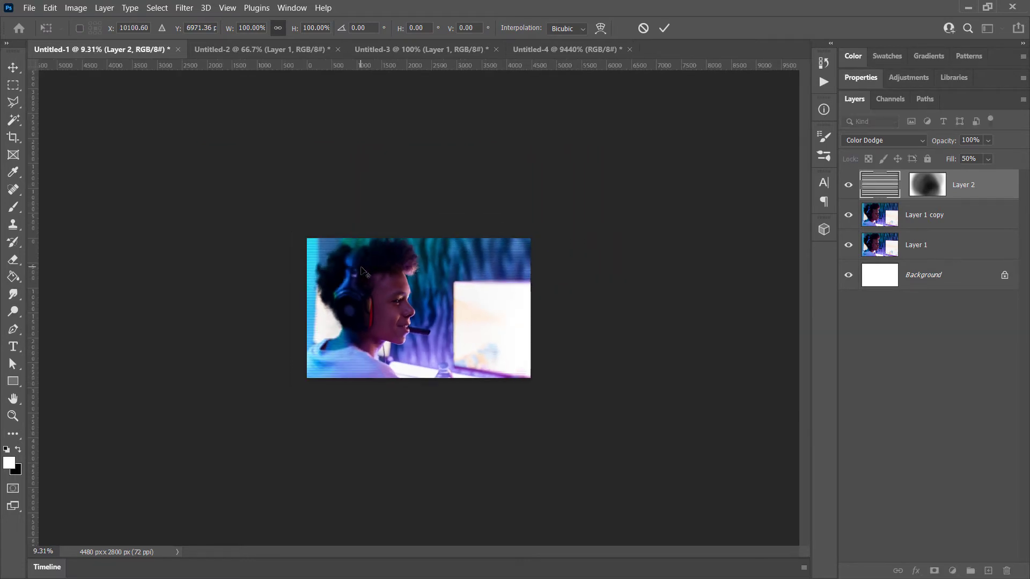
left_click_drag(114, 130, 525, 394)
left_click_drag(651, 447, 376, 268)
left_click_drag(780, 210, 677, 272)
left_click_drag(552, 359, 553, 323)
key("Return")
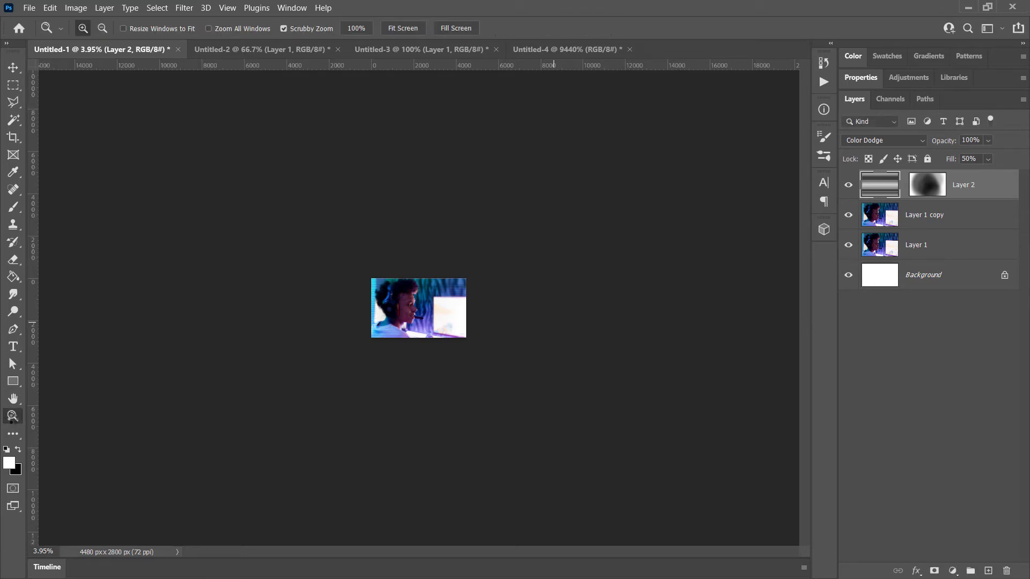
Raise the scanline layer's Fill to 100%.
left_click_drag(405, 300, 531, 454)
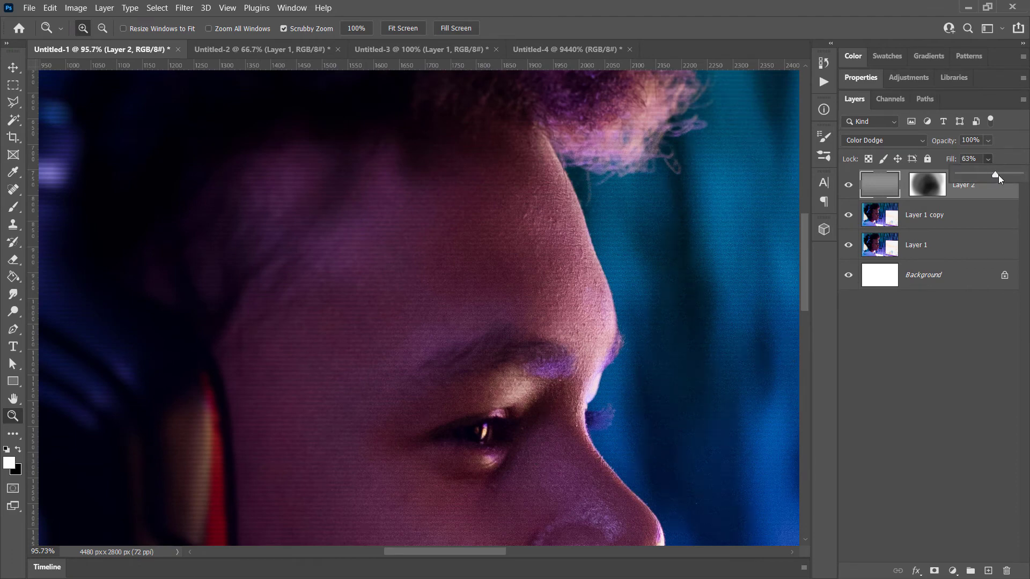
left_click_drag(999, 175, 1022, 174)
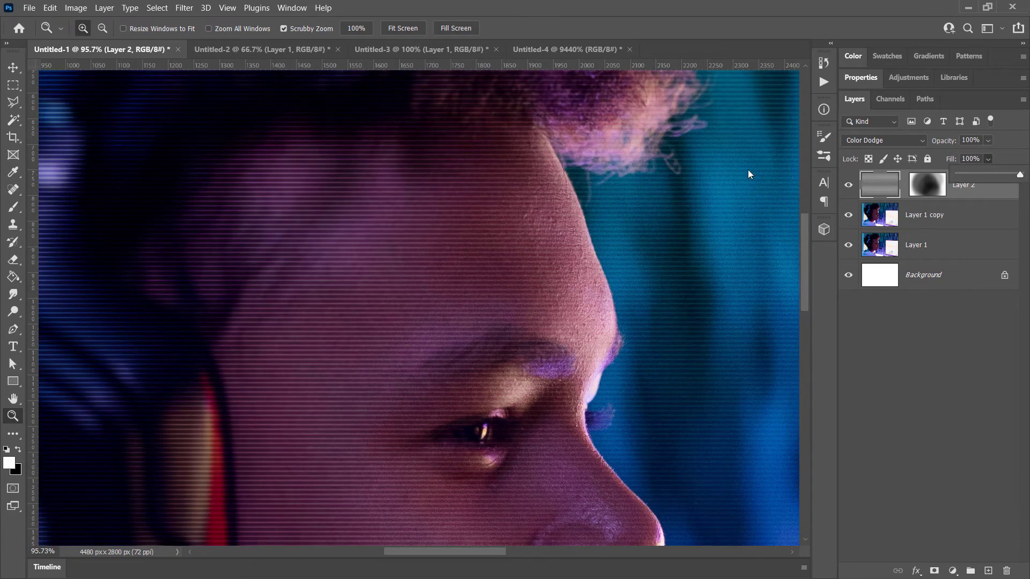
mouse_move(416, 235)
left_mouse_down()
mouse_move(450, 259)
mouse_move(395, 237)
mouse_move(401, 244)
left_mouse_up()
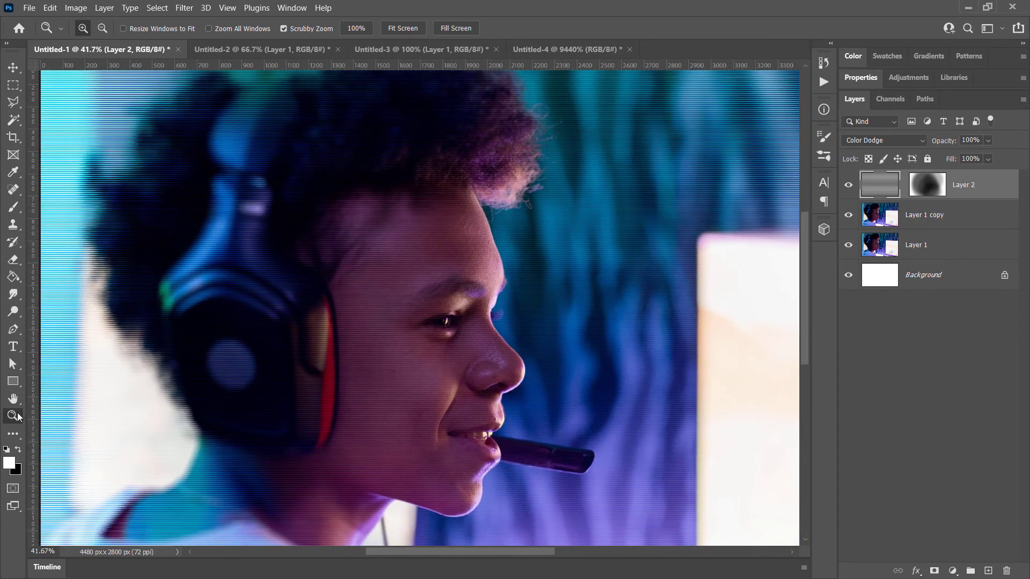
Examine the scanlines over the face, headset, microphone and monitor at several magnifications.
double_click(15, 416)
left_click(288, 267, "alt")
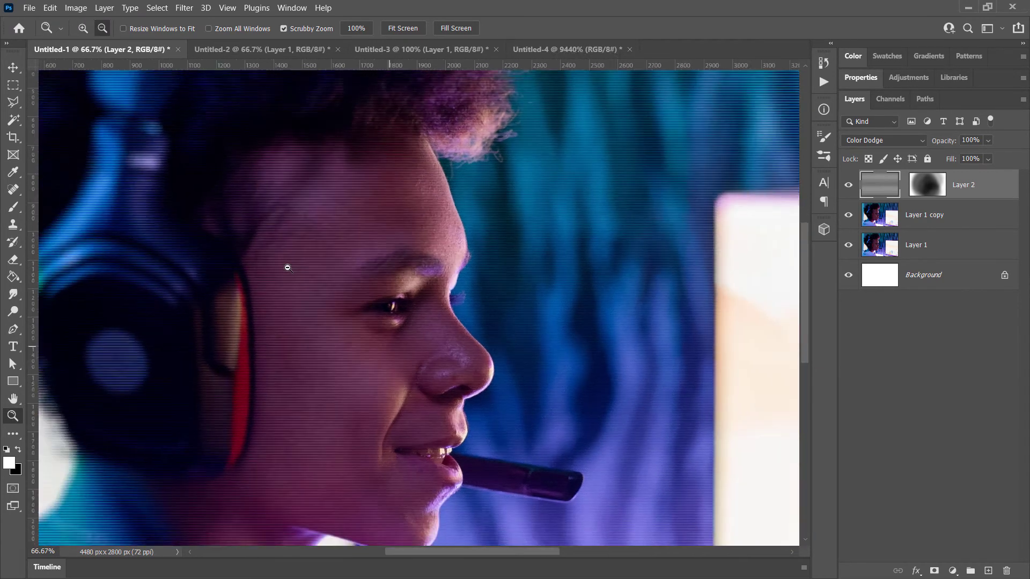
left_click(288, 268, "alt")
left_click_drag(421, 171, 322, 226)
left_click_drag(225, 306, 429, 263)
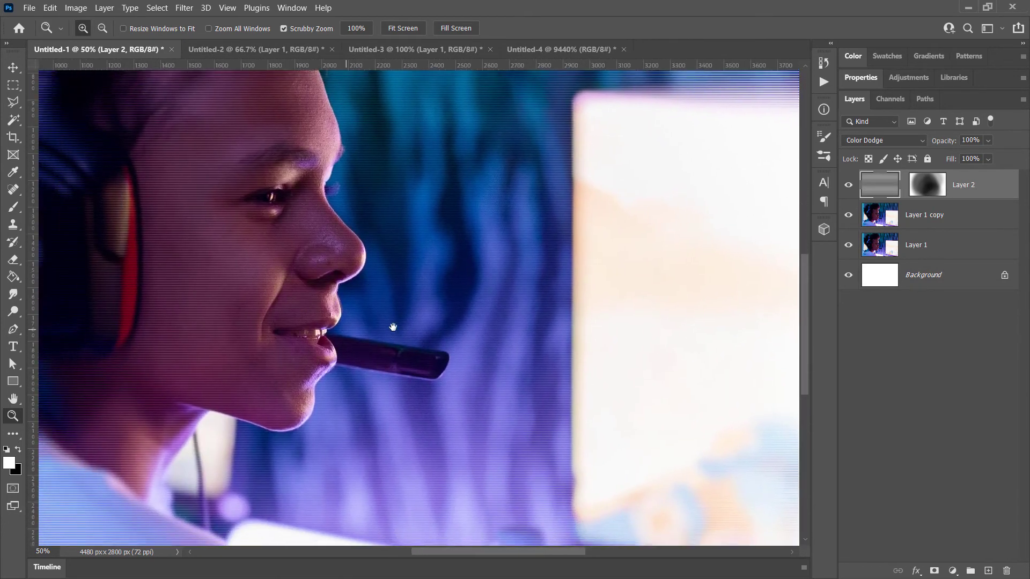
left_click_drag(284, 314, 485, 327)
left_click(500, 274, "alt")
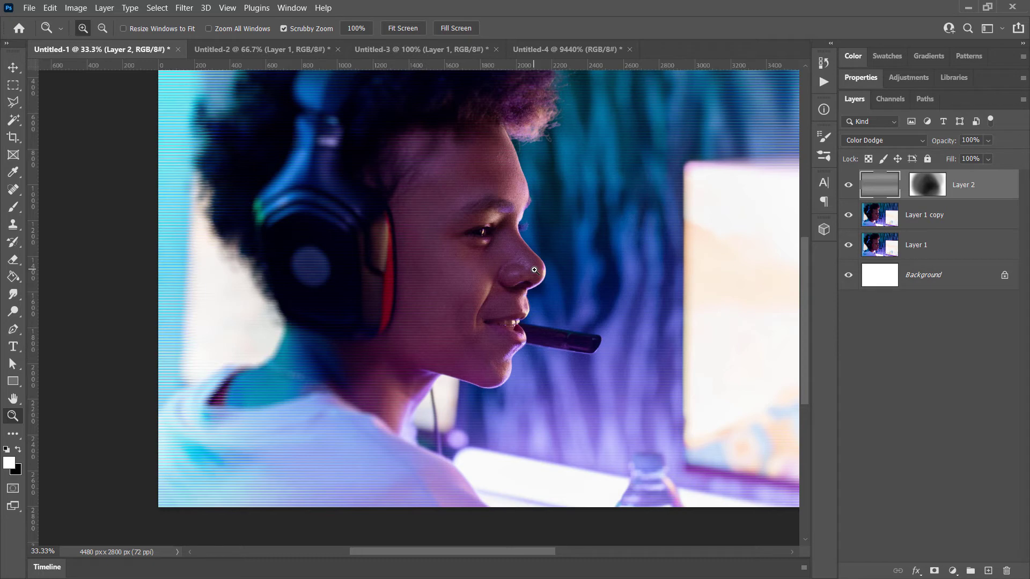
Copy the entire multicoloured glitch texture from Untitled-3 and paste it as a new layer into the photo document, Untitled-1.
left_click(539, 48)
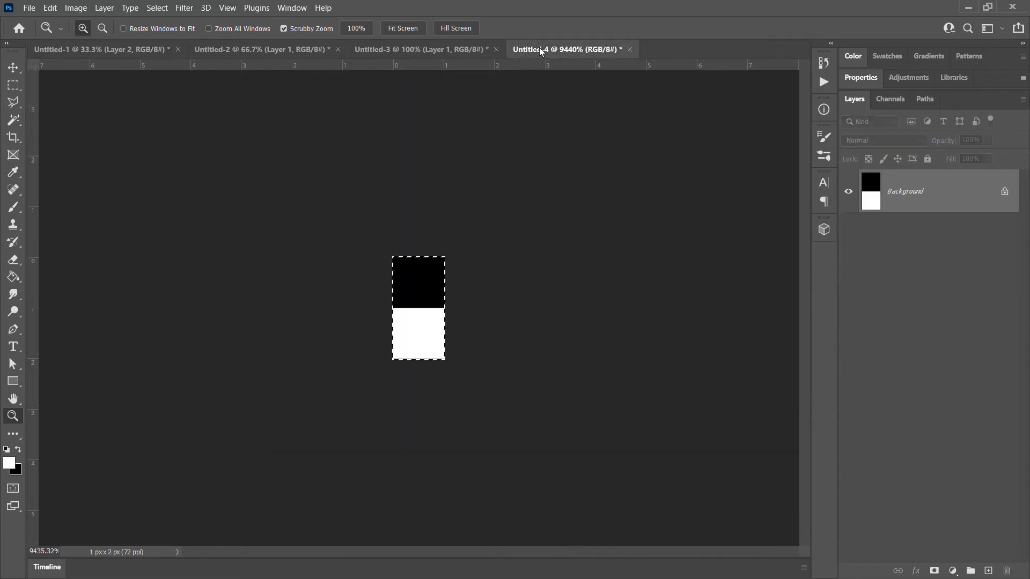
left_click(424, 51)
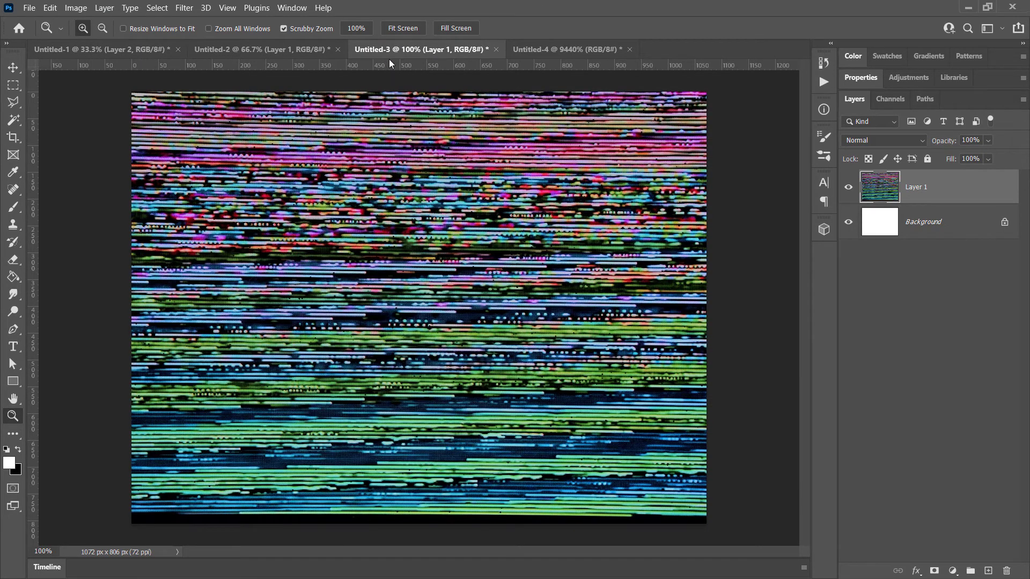
left_click(282, 50)
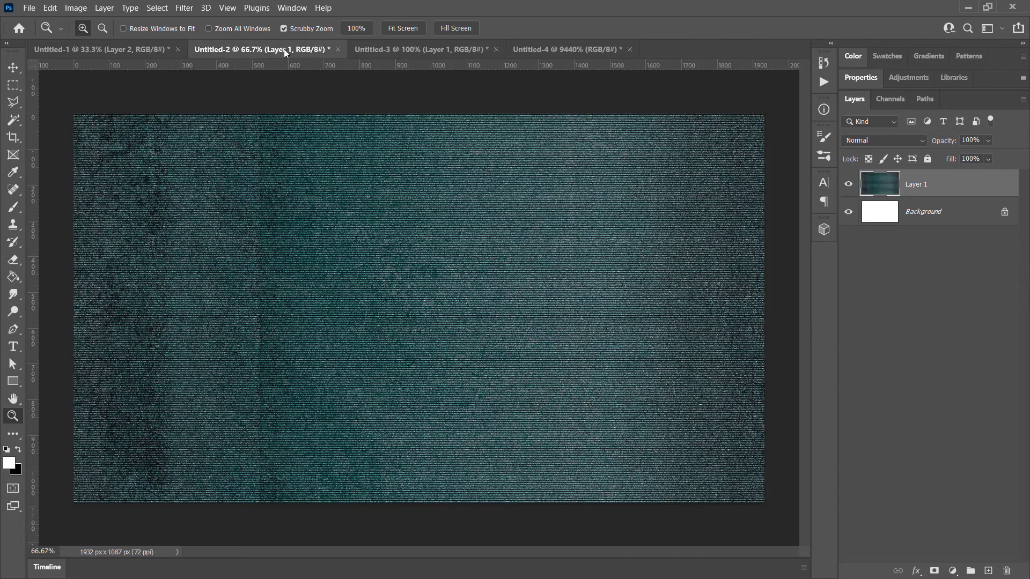
left_click(408, 49)
left_click(317, 49)
left_click(400, 50)
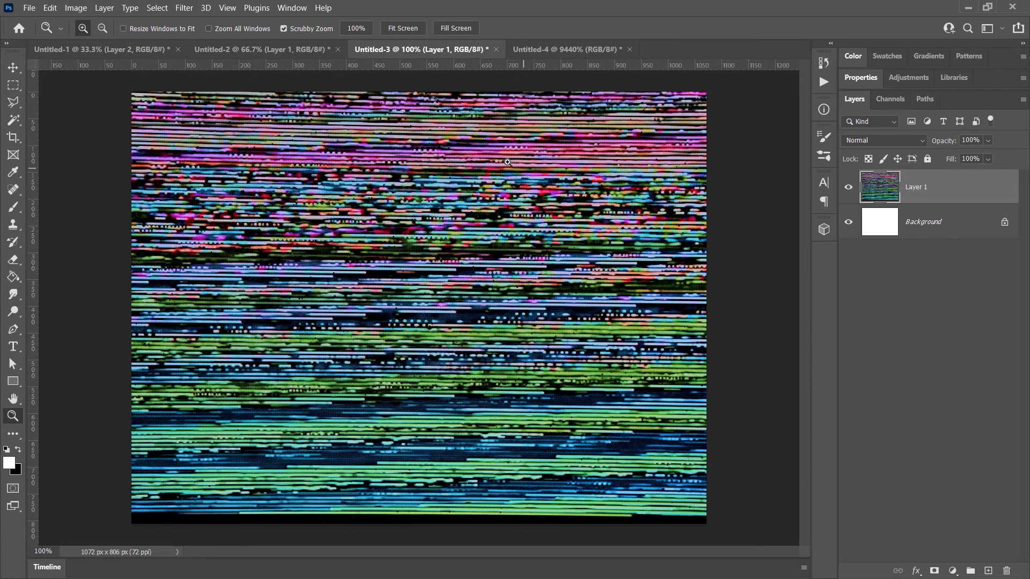
key("ctrl+a")
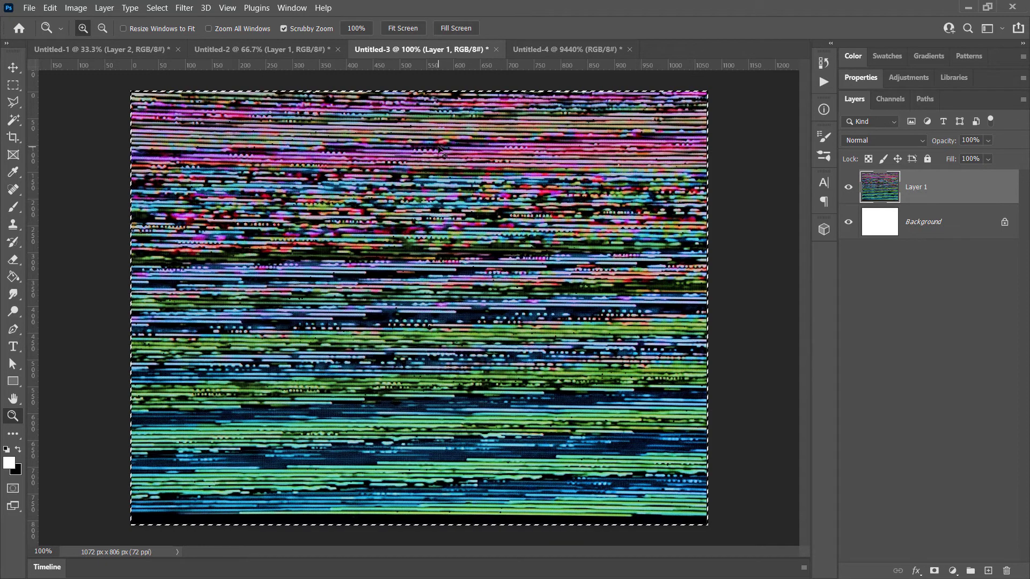
left_click(91, 49)
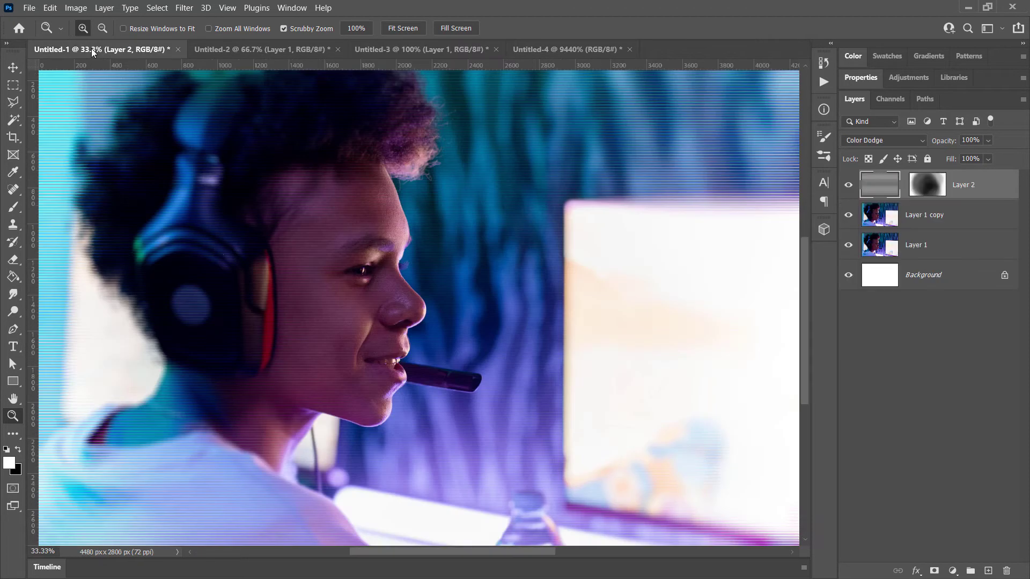
key("ctrl+v")
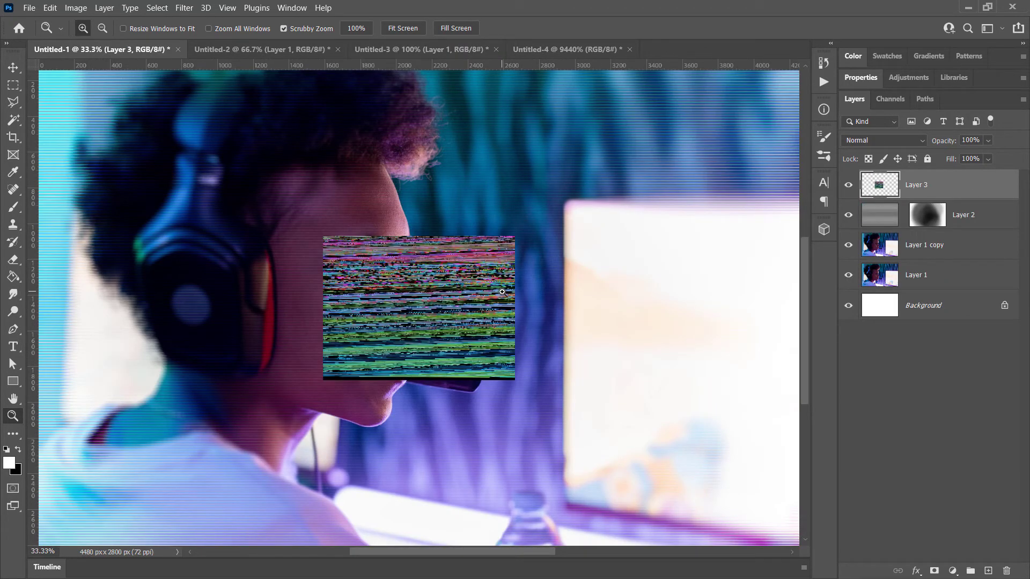
Enlarge the pasted glitch texture to cover the whole photo and set its blend mode to Screen.
left_click(456, 289, "alt")
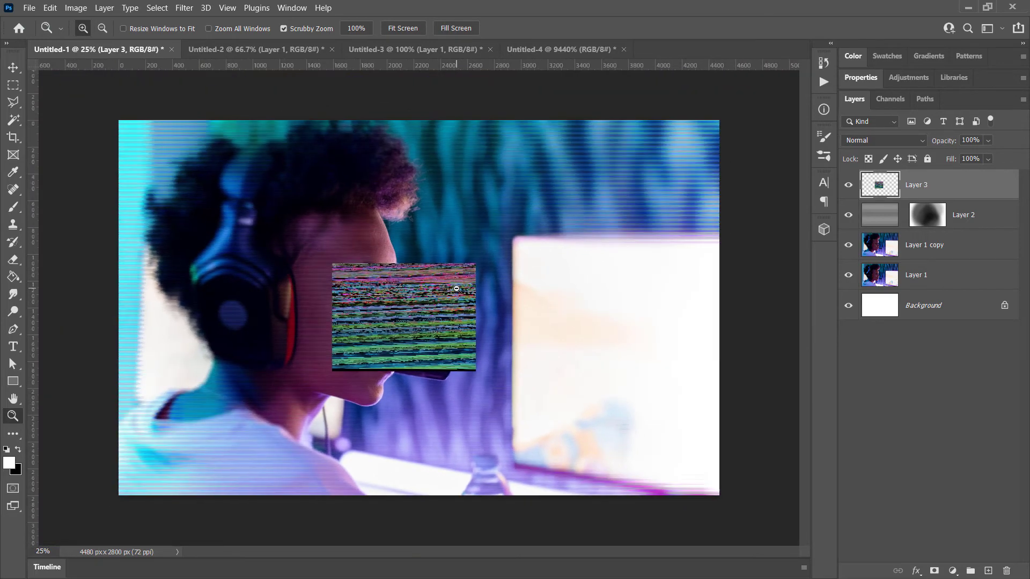
key("ctrl+t")
left_click_drag(486, 260, 736, 73)
key("Return")
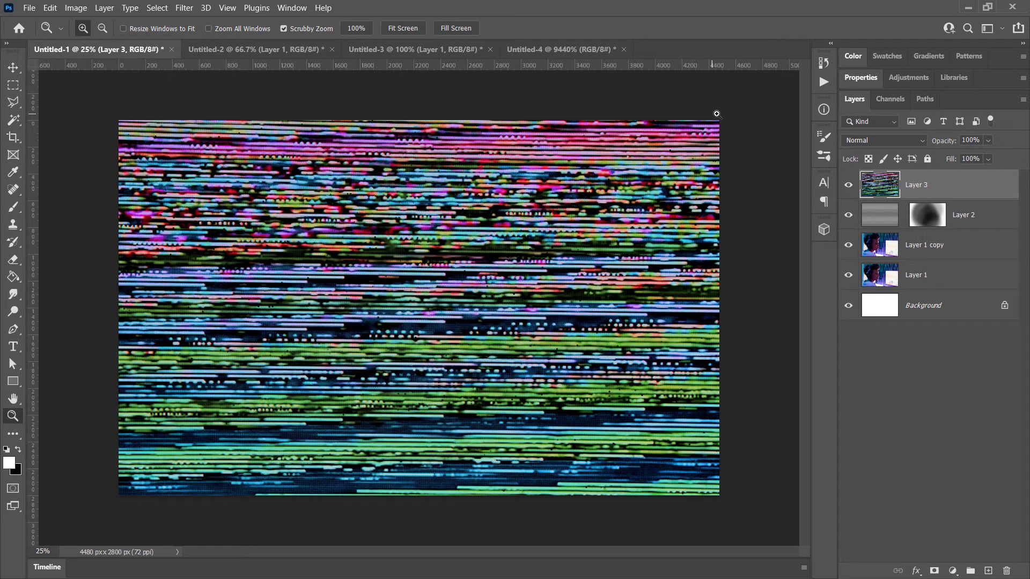
left_click(905, 140)
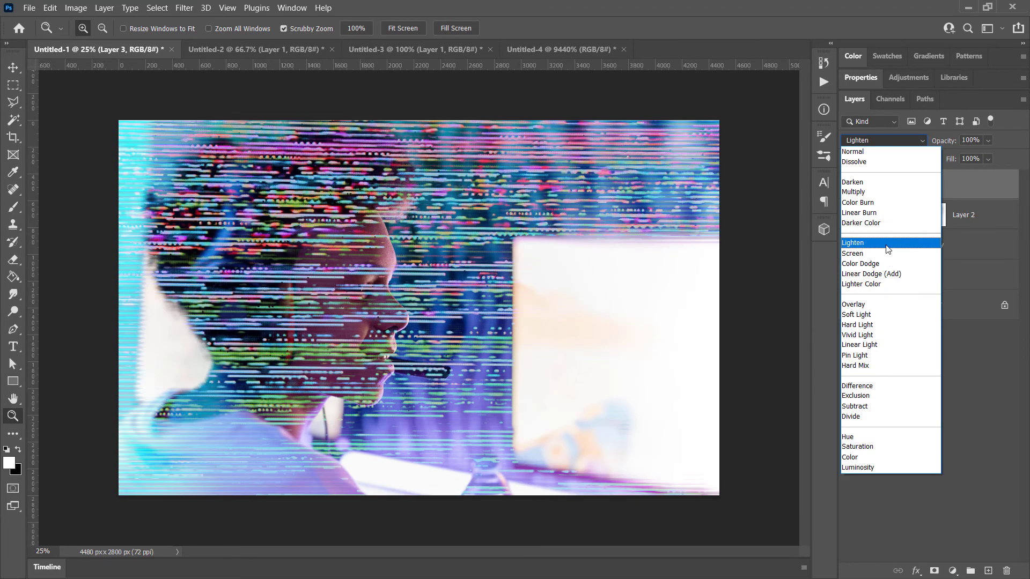
left_click(890, 255)
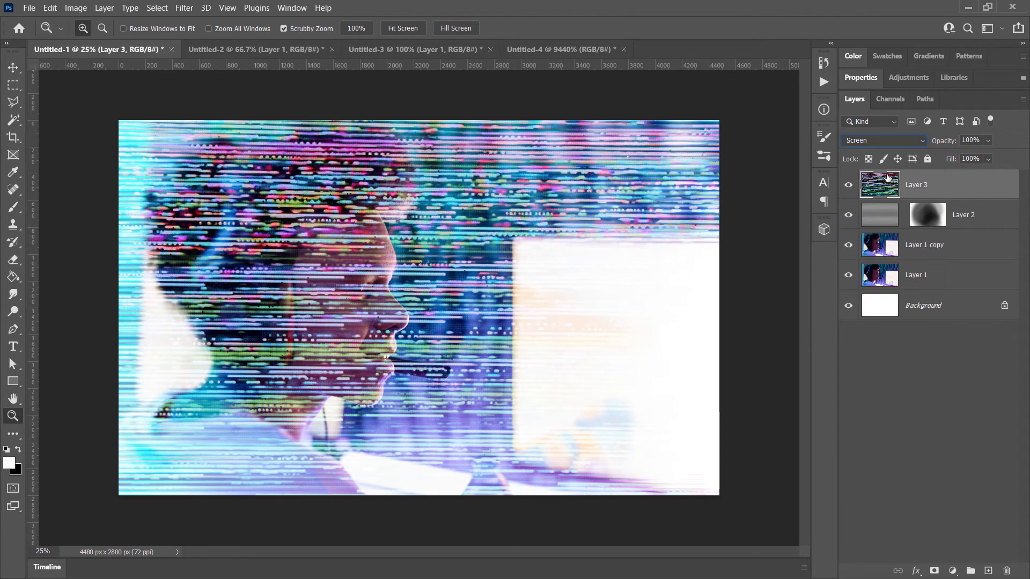
Add a layer mask to the glitch texture layer and fill the mask with black to hide the texture.
left_click(935, 571)
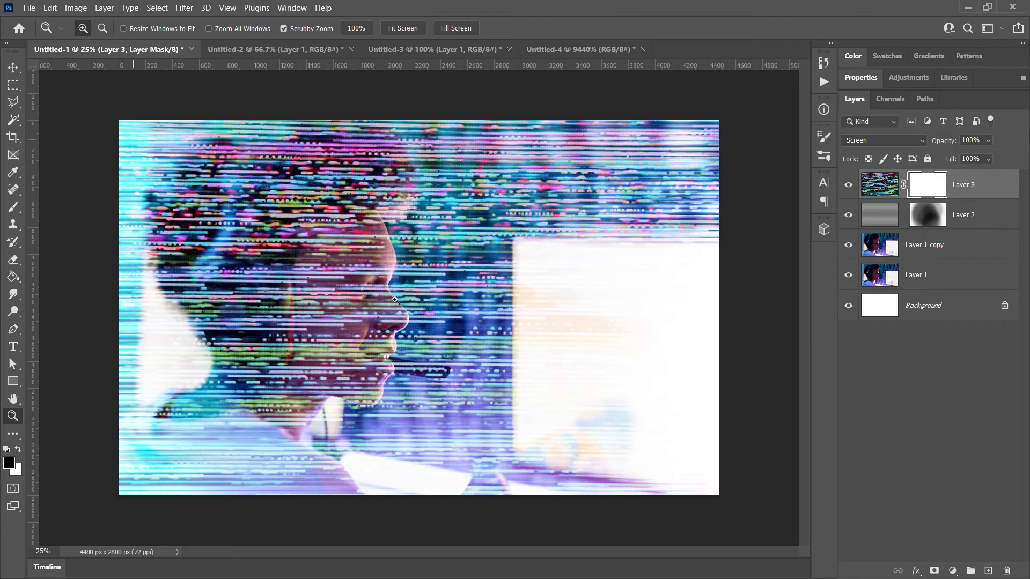
left_click(15, 277)
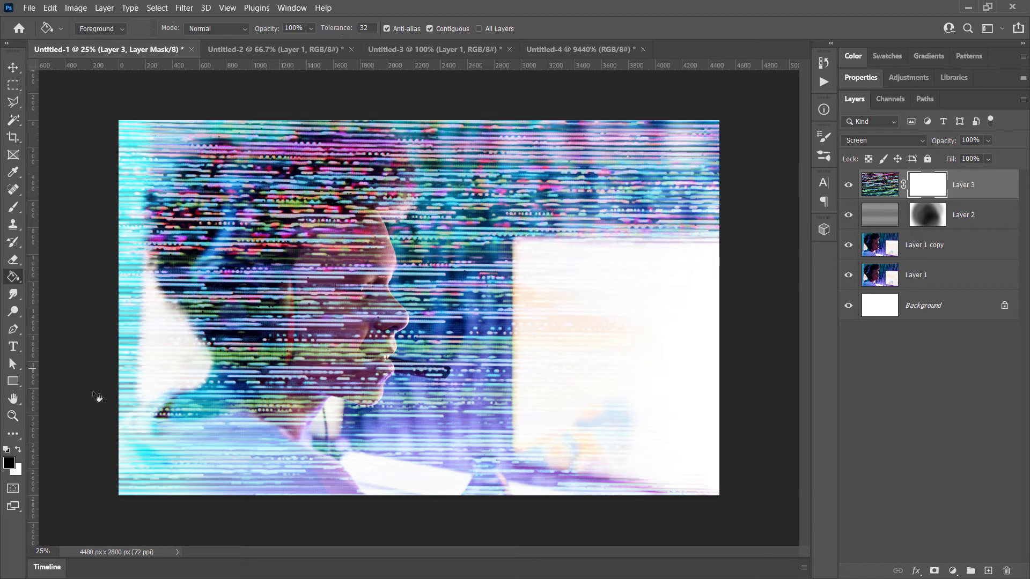
left_click(503, 307)
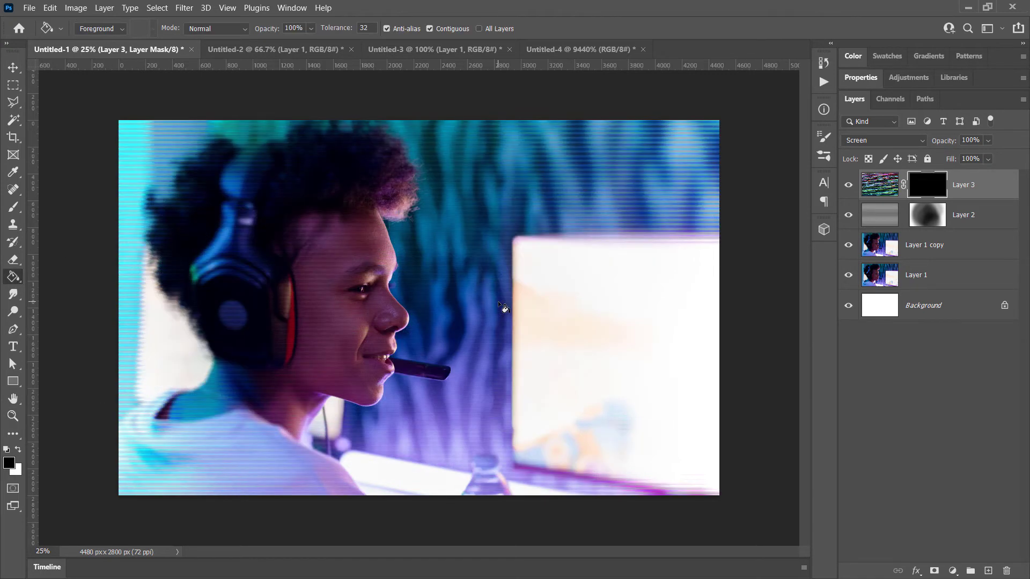
Paint white on the glitch layer's mask with a 401 px soft brush at 35% opacity, revealing texture along the edges and across the middle.
left_click(18, 452)
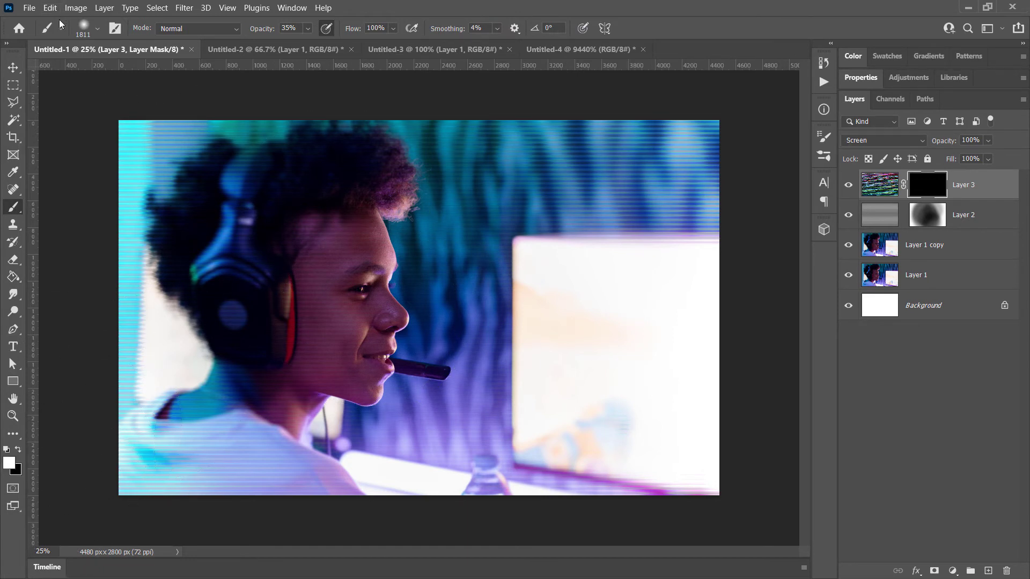
left_click(97, 28)
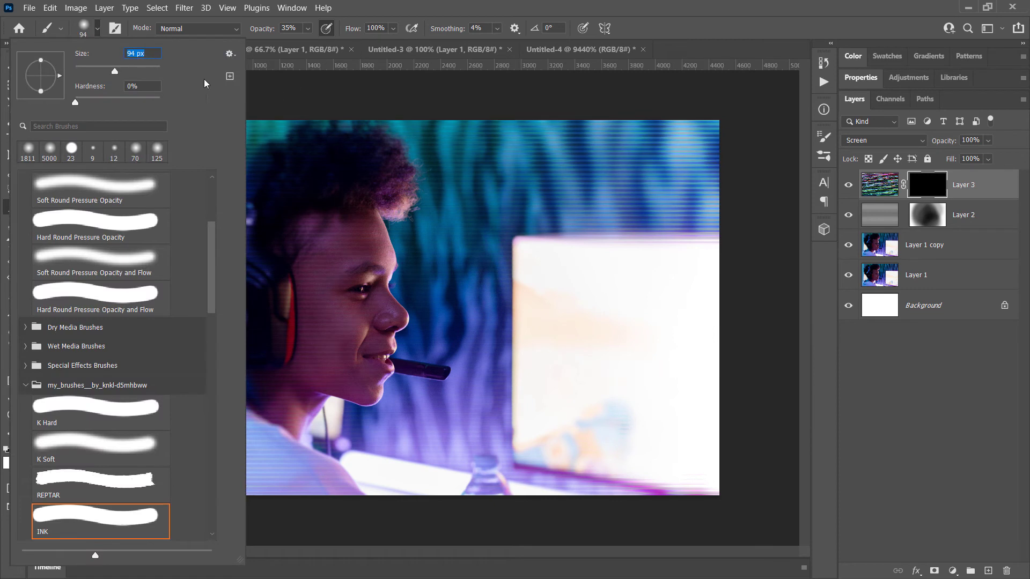
left_click(149, 72)
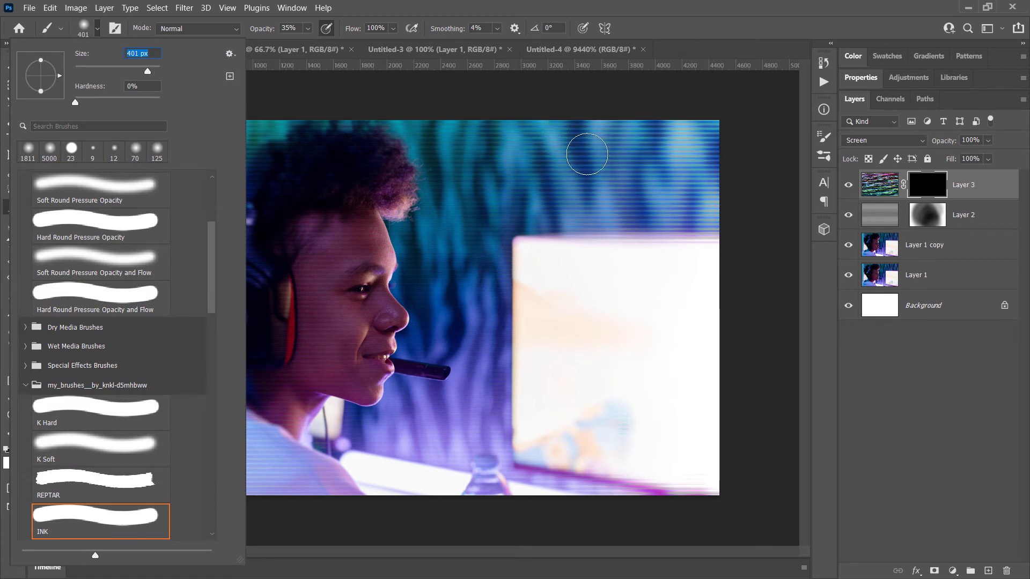
mouse_move(737, 118)
left_mouse_down()
mouse_move(460, 117)
mouse_move(496, 126)
left_mouse_up()
mouse_move(228, 114)
left_mouse_down()
mouse_move(416, 104)
mouse_move(324, 154)
mouse_move(170, 170)
left_mouse_up()
mouse_move(246, 480)
left_mouse_down()
mouse_move(309, 465)
mouse_move(720, 431)
left_mouse_up()
left_click_drag(215, 385, 289, 398)
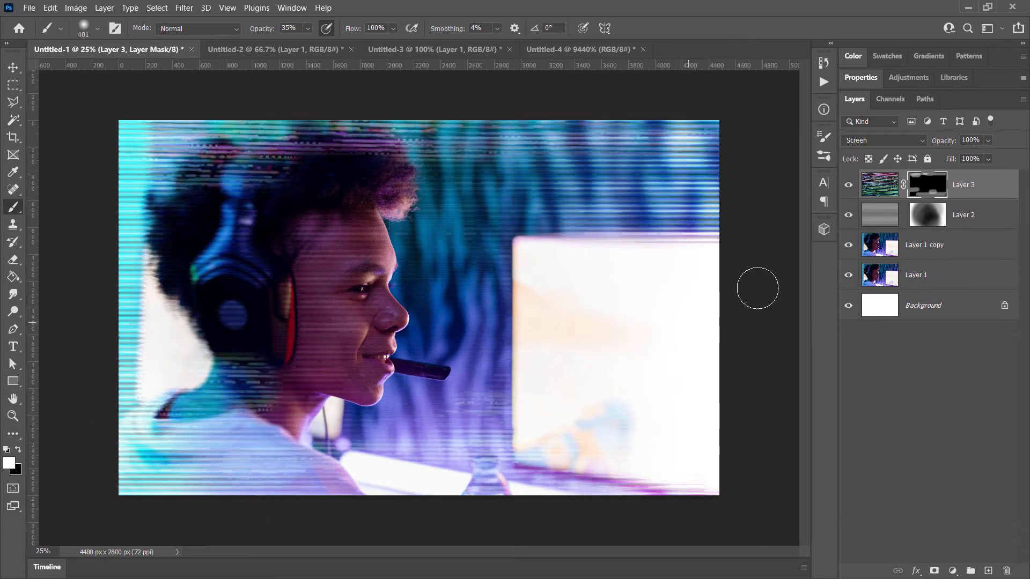
mouse_move(664, 243)
left_mouse_down()
mouse_move(458, 249)
mouse_move(530, 280)
mouse_move(511, 297)
mouse_move(384, 296)
left_mouse_up()
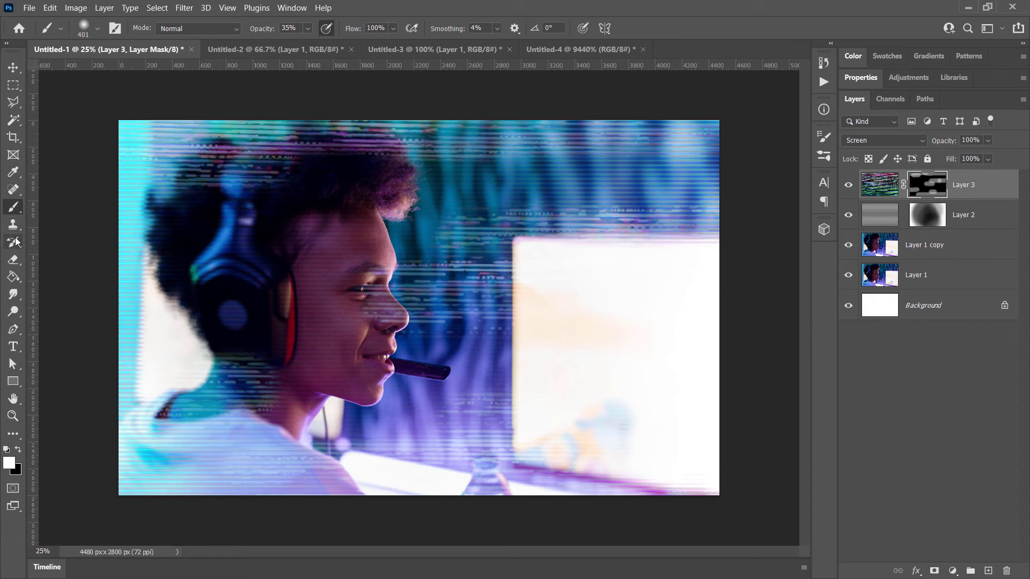
Paint black on the glitch layer's mask to fade the texture over the face, hair and surrounding background.
left_click(18, 452)
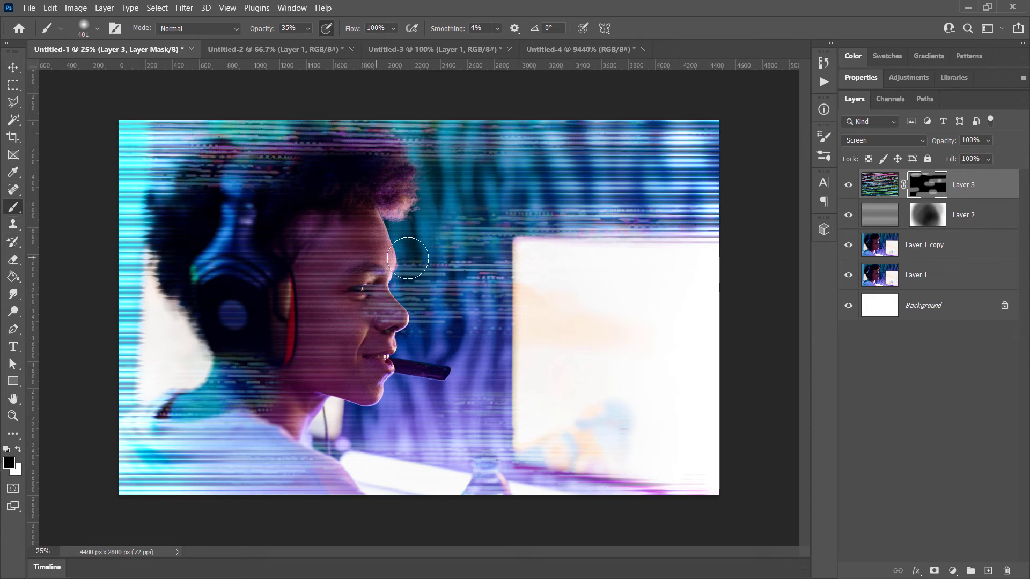
mouse_move(357, 250)
left_mouse_down()
mouse_move(473, 254)
mouse_move(550, 330)
mouse_move(343, 324)
mouse_move(554, 315)
mouse_move(362, 304)
mouse_move(431, 209)
mouse_move(344, 163)
mouse_move(547, 162)
mouse_move(500, 156)
left_mouse_up()
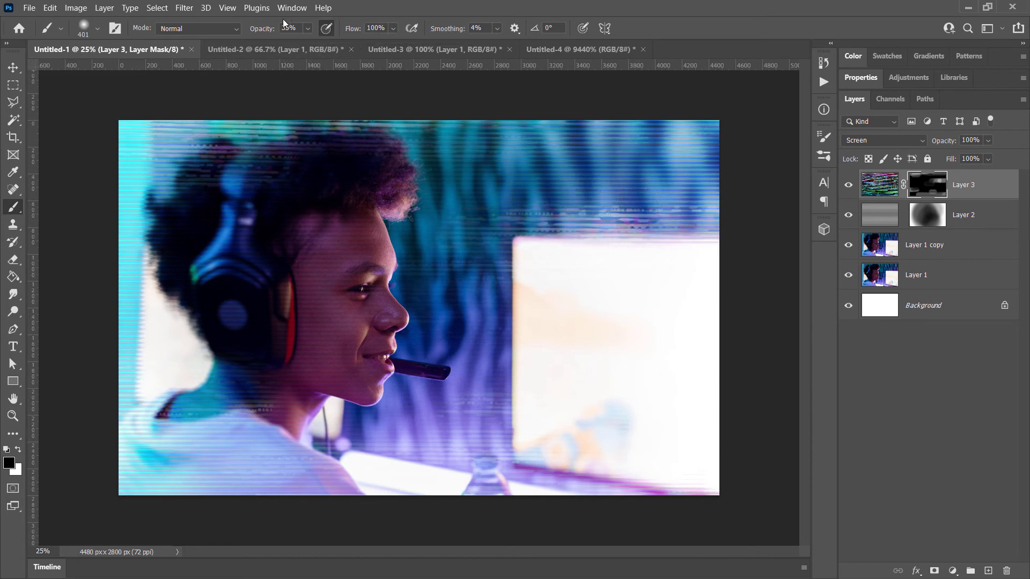
Copy the entire teal scanline texture from Untitled-2 and paste it as a new layer into the photo document, Untitled-1.
left_click(266, 50)
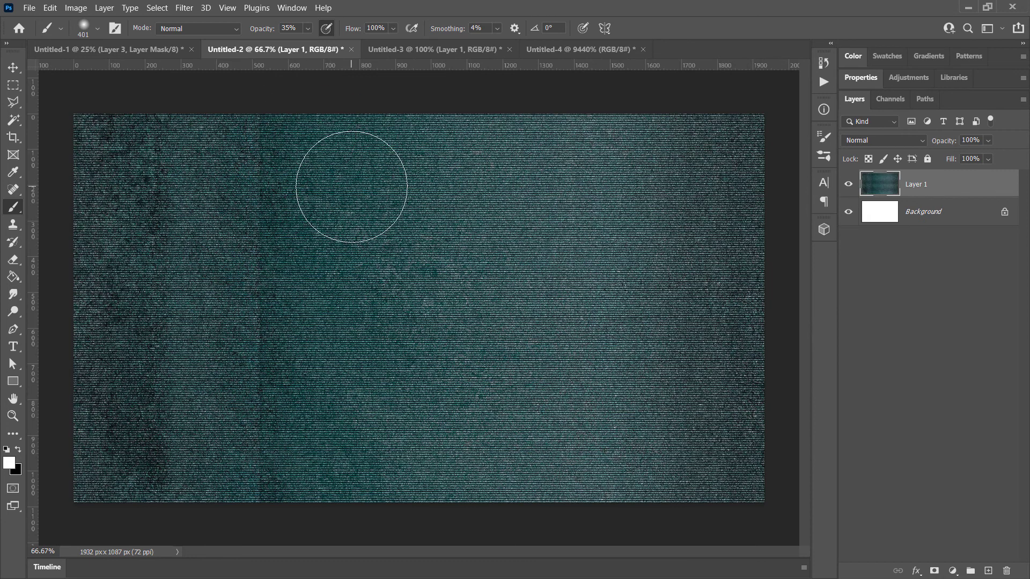
key("ctrl+a")
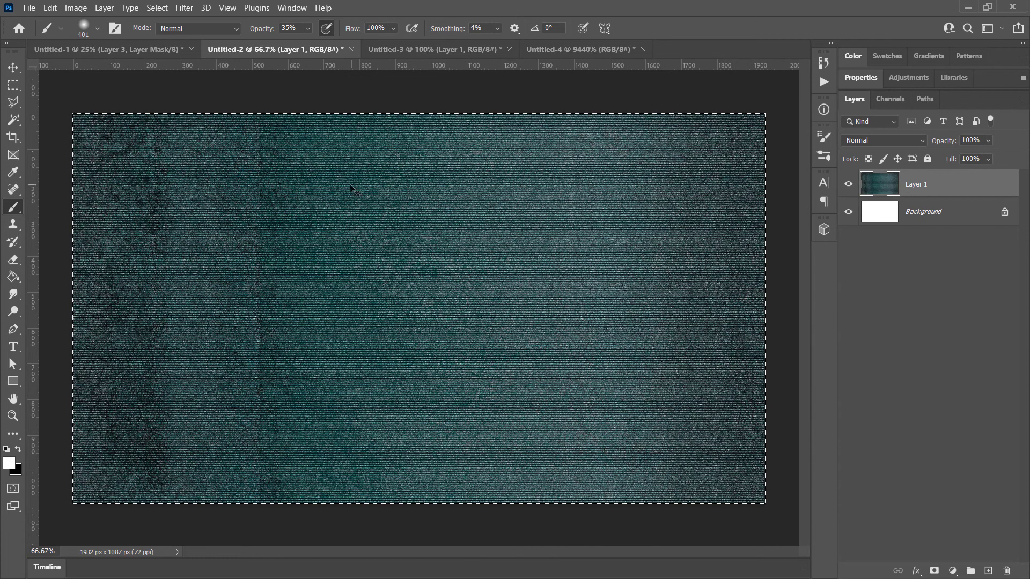
left_click(134, 51)
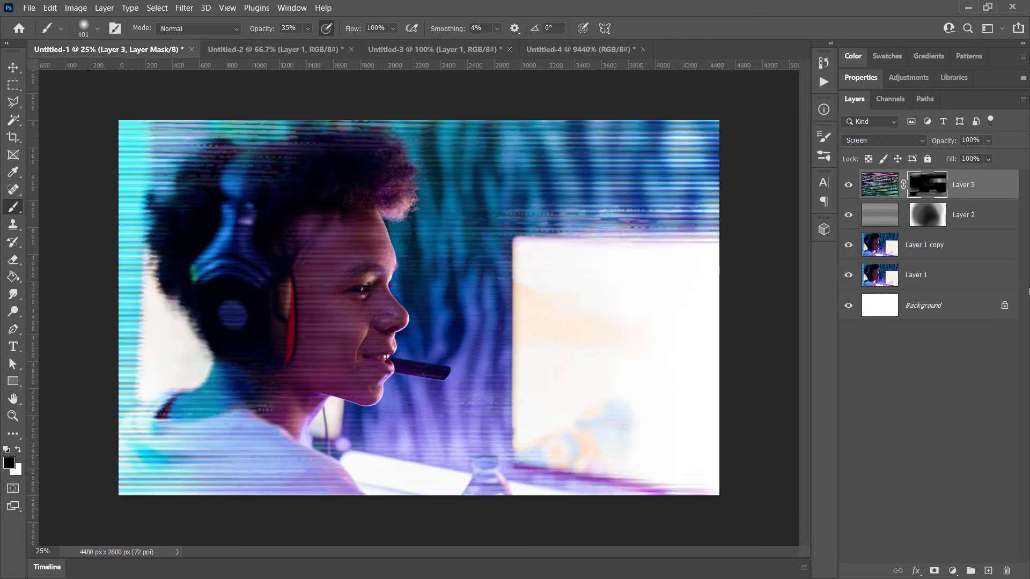
key("ctrl+v")
Enlarge the pasted teal texture to cover the whole photo and set its blend mode to Overlay.
key("ctrl+t")
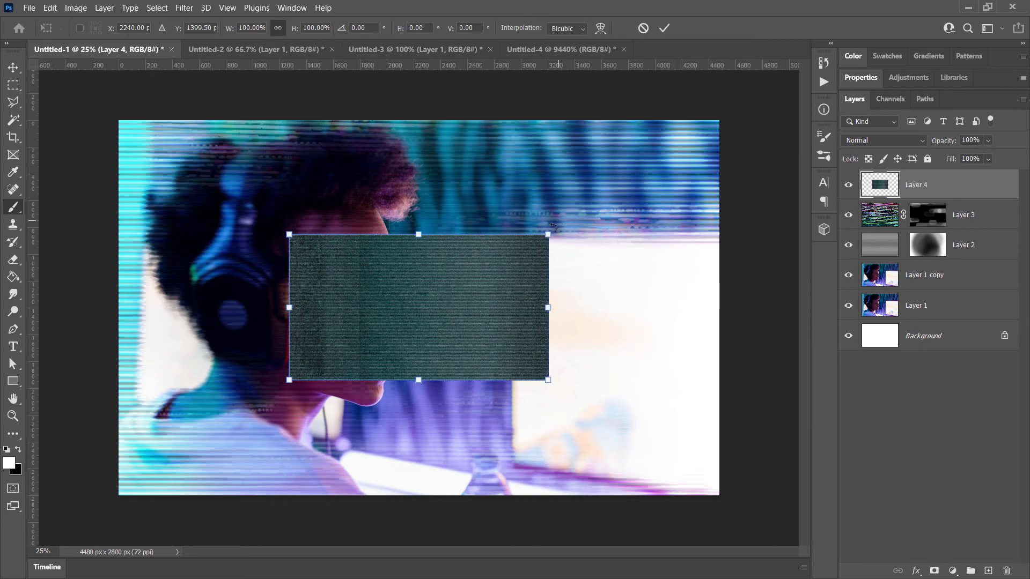
mouse_move(545, 235)
left_mouse_down()
mouse_move(595, 191)
mouse_move(804, 104)
left_mouse_up()
key("Return")
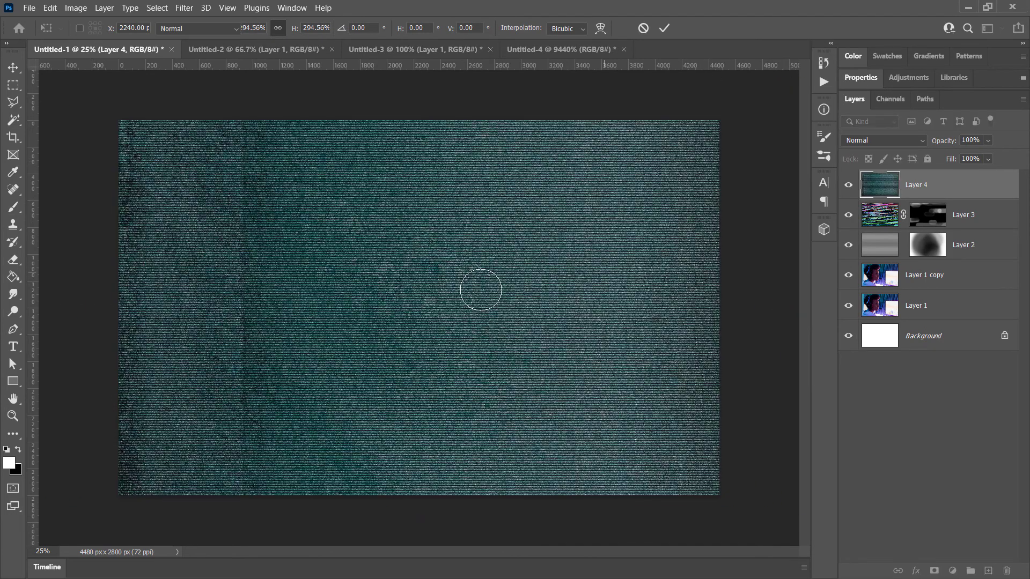
key("b")
left_click(923, 141)
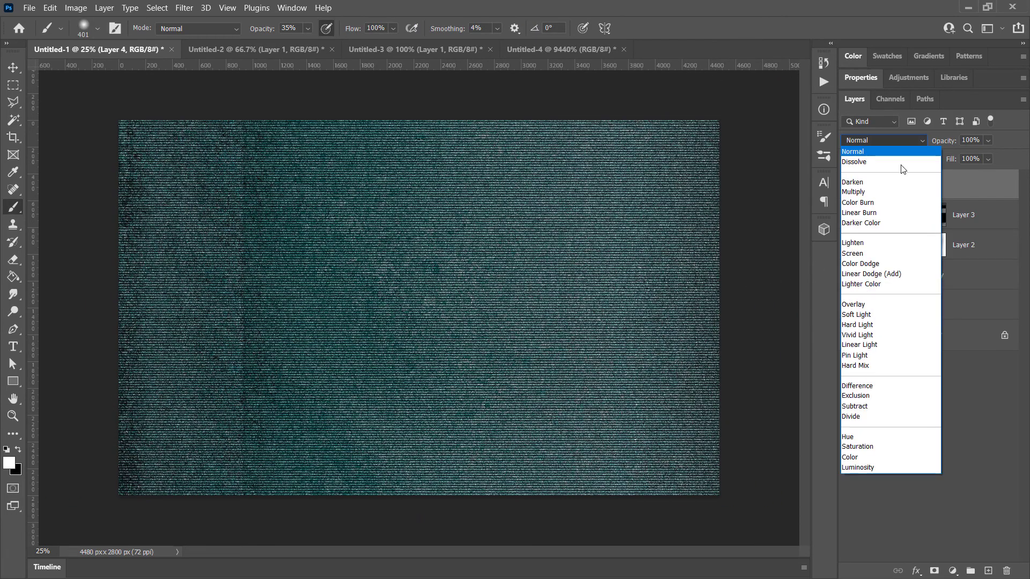
left_click(863, 305)
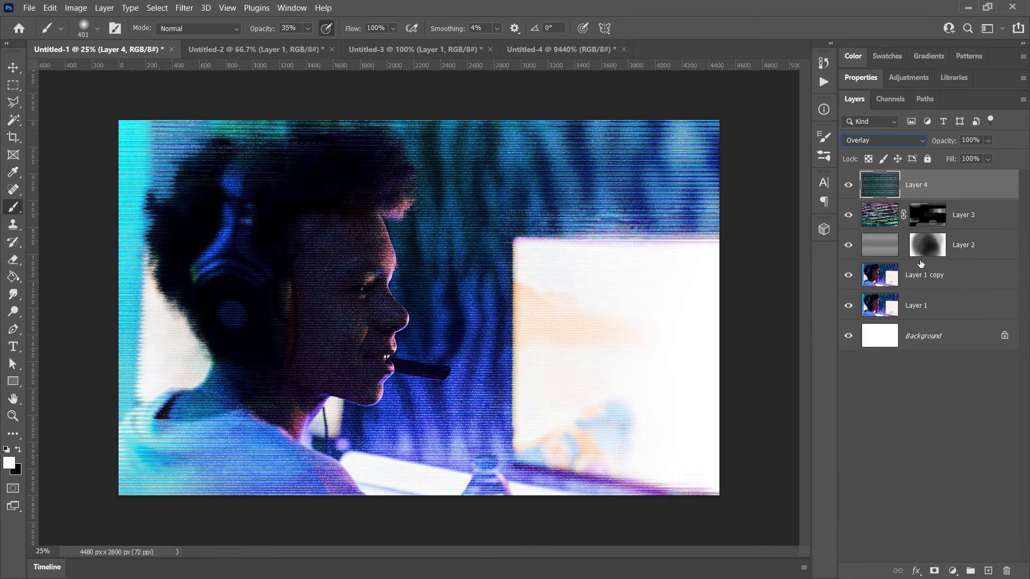
Hide the Layer 2 scanlines and set the fill of the teal texture layer to 40%.
left_click(987, 159)
left_click_drag(1003, 175, 949, 178)
left_click(849, 246)
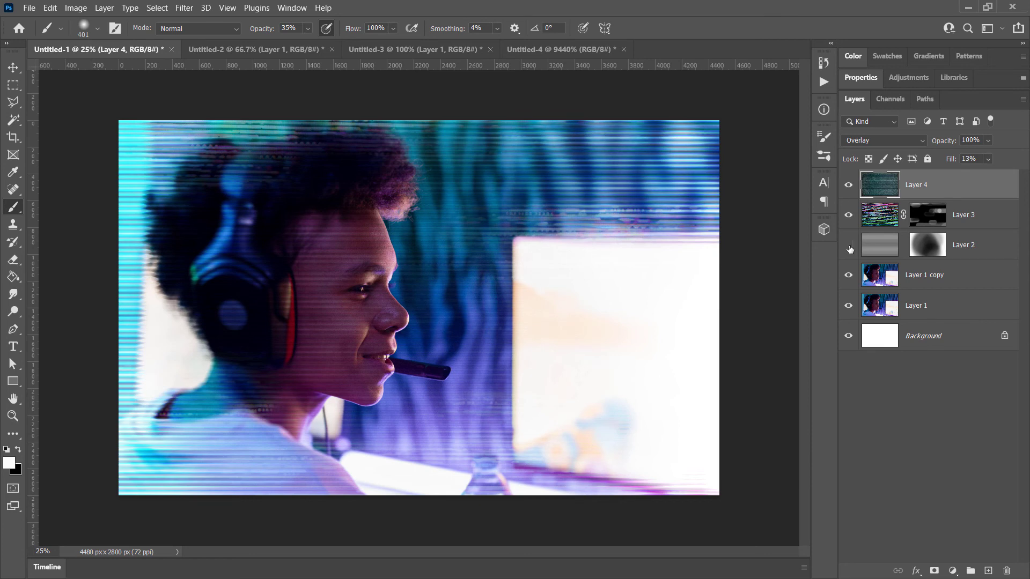
left_click(983, 175)
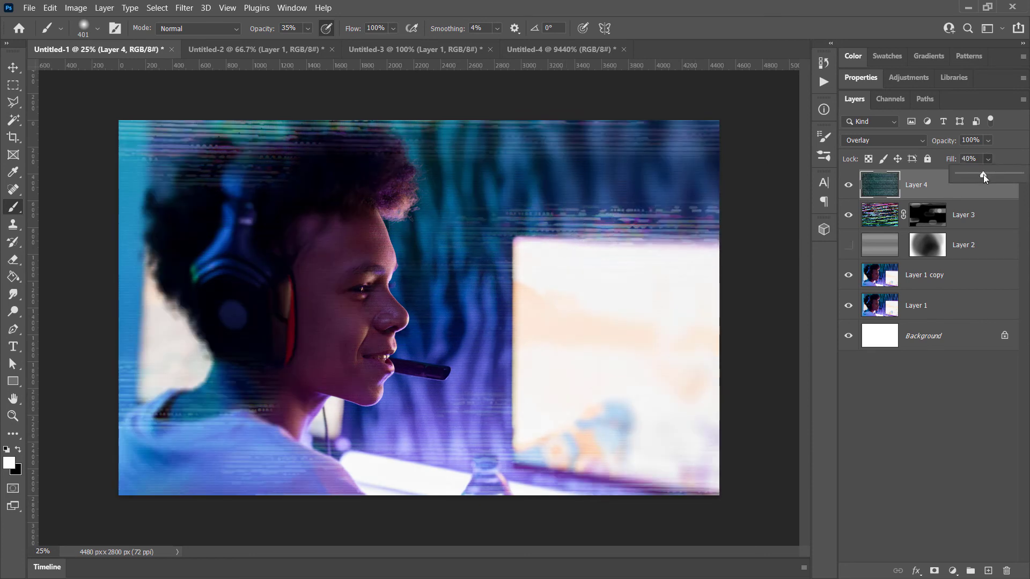
Compare the photo with and without the Layer 2 scanlines, examining the face close up and the overall image.
key("z")
left_click_drag(344, 237, 398, 294)
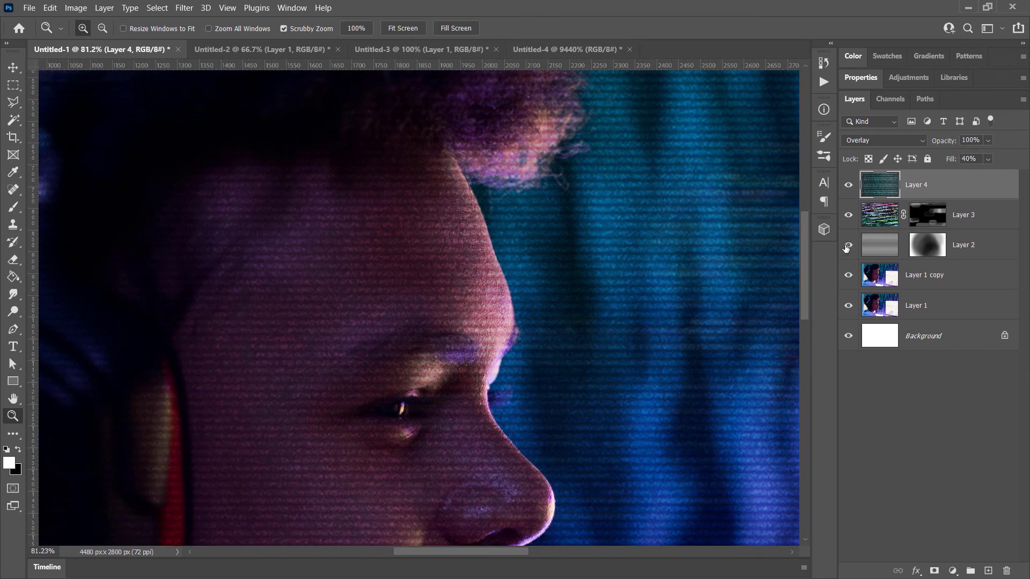
left_click(847, 246)
left_click(966, 246)
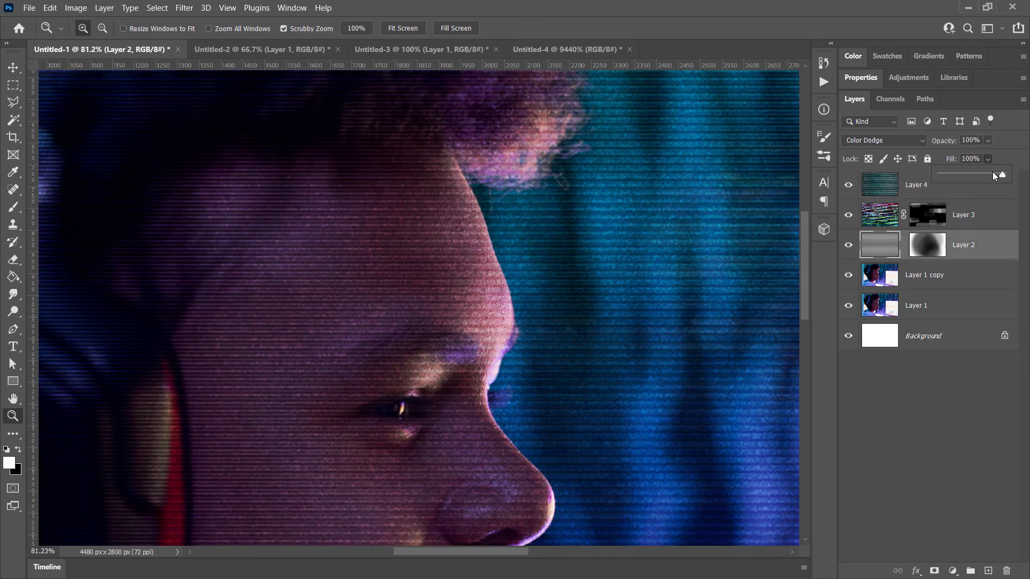
left_click(848, 247)
left_click(465, 224, "alt")
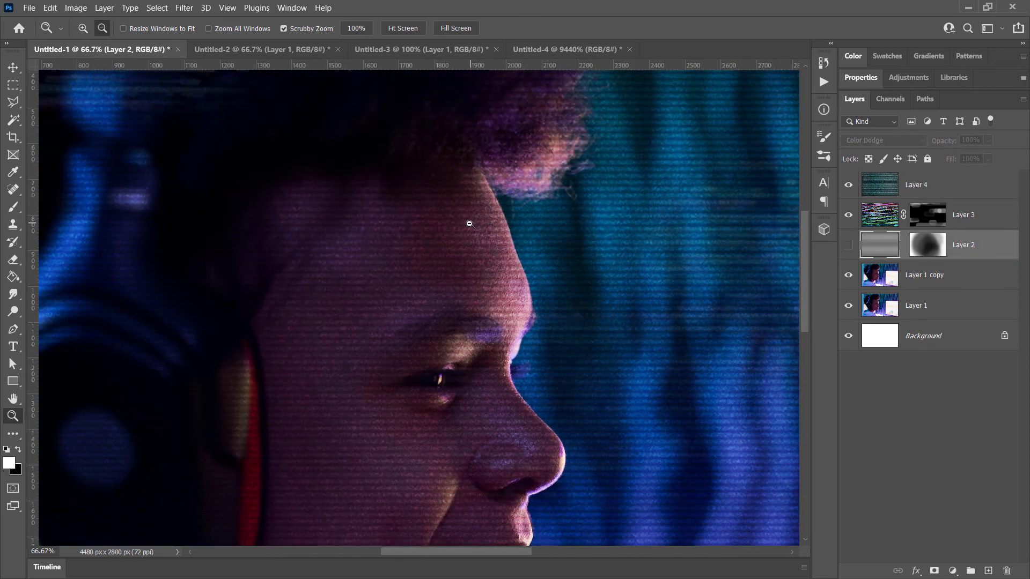
left_click(465, 224, "alt")
left_click(465, 225, "alt")
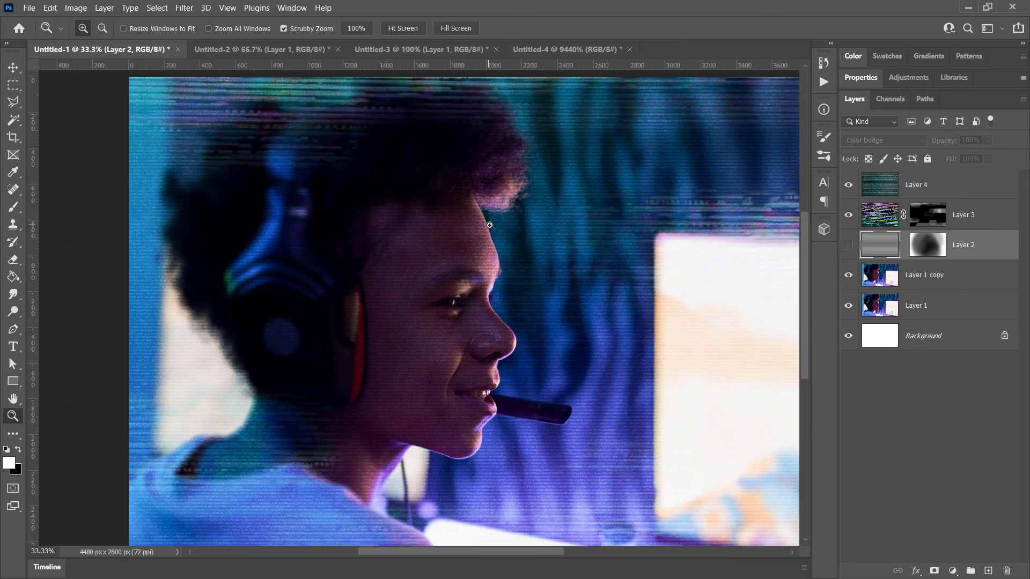
left_click_drag(490, 225, 709, 210)
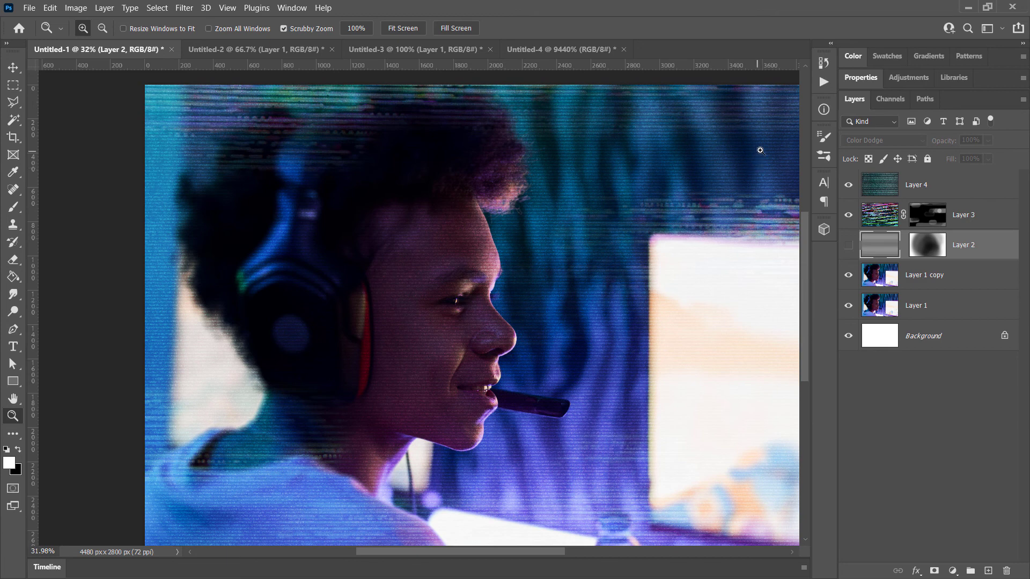
left_click_drag(719, 191, 494, 188)
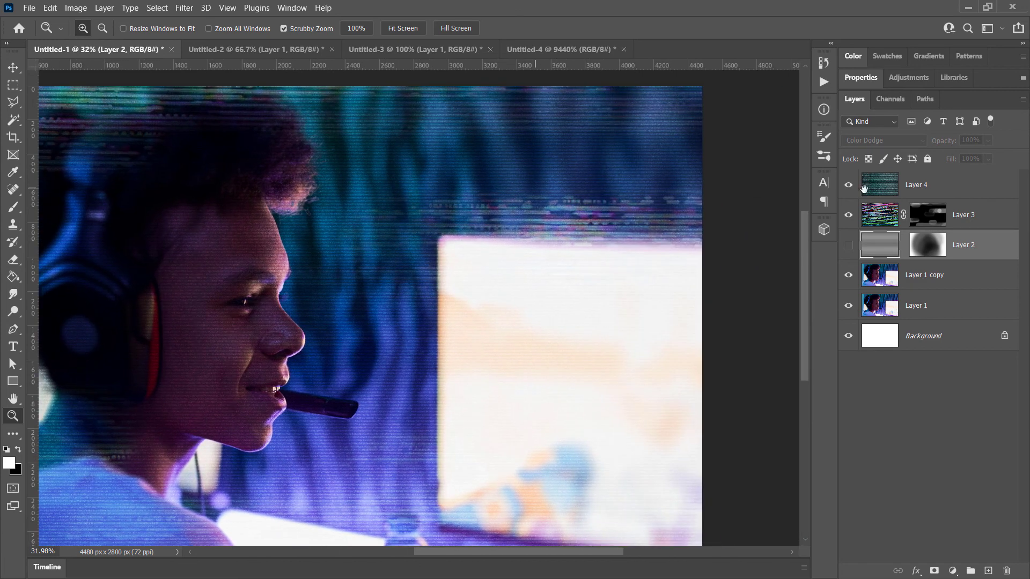
Set the fill of the multicoloured glitch texture layer, Layer 3, to 53%.
left_click(946, 218)
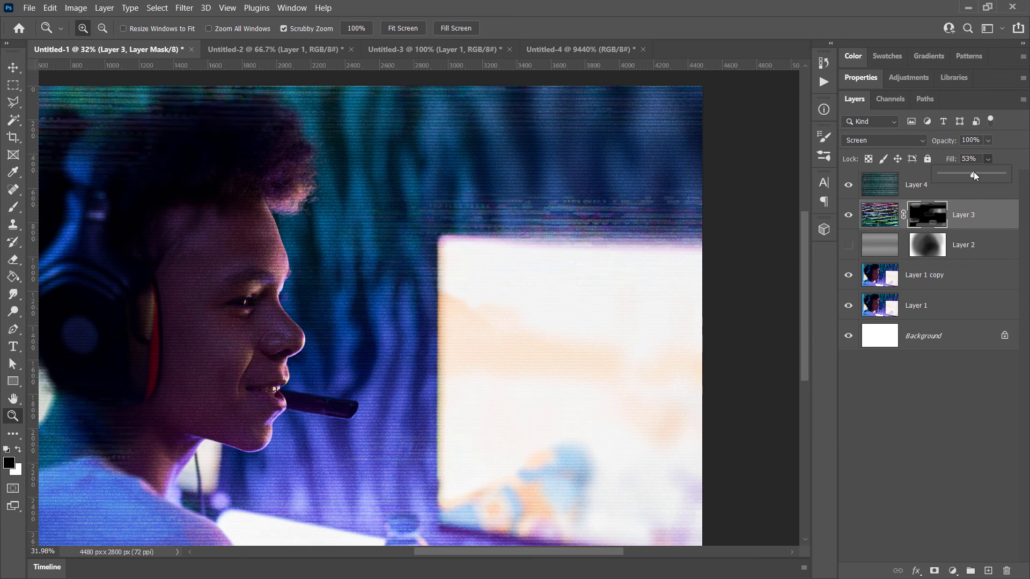
left_click(973, 174)
scroll(541, 159, "up", 1)
left_click_drag(541, 159, 565, 141)
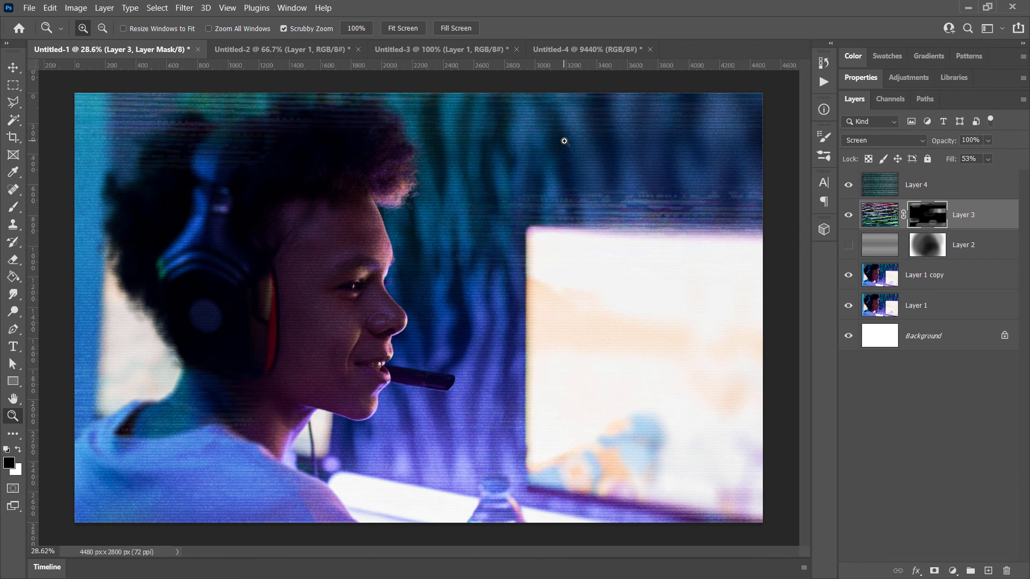